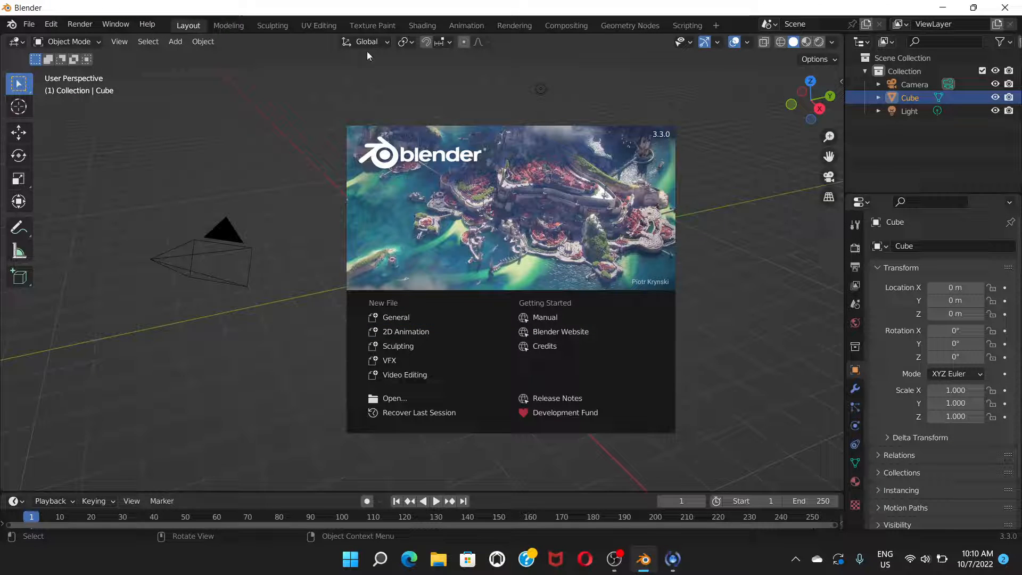
# Start a new General scene and delete the default cube.
pyautogui.click(395, 320)
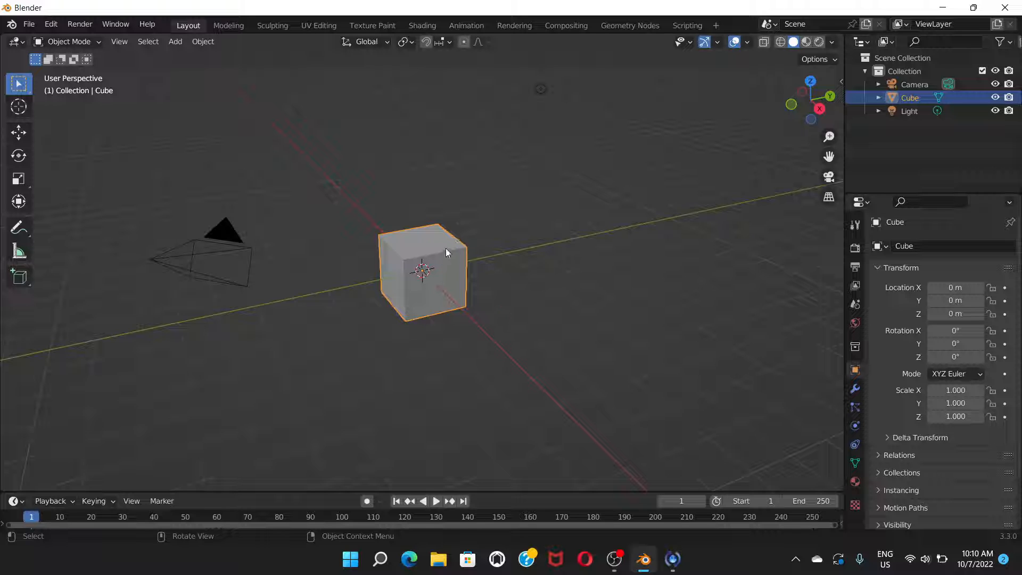
pyautogui.click(520, 285)
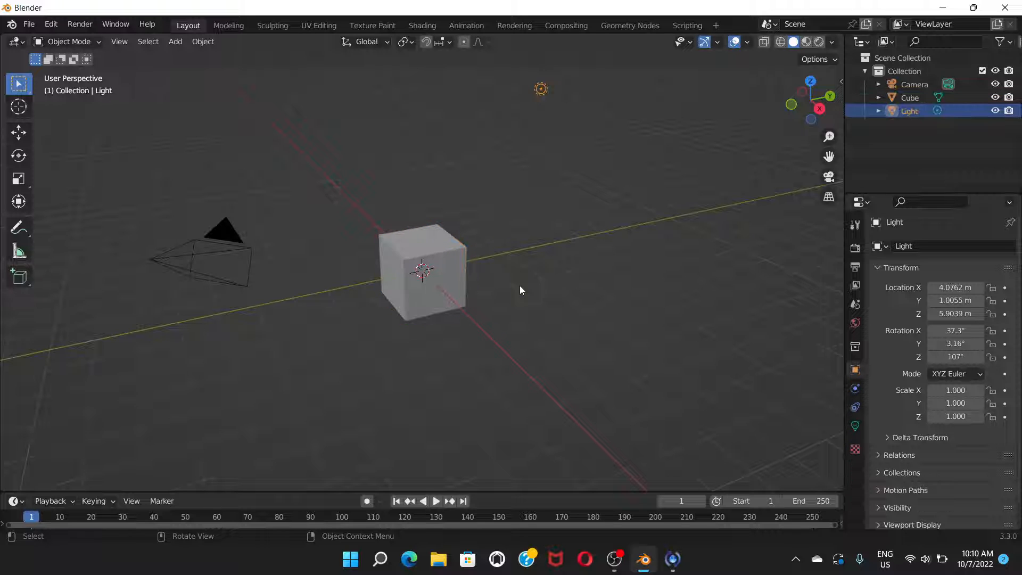
pyautogui.click(435, 256)
pyautogui.press('Delete')
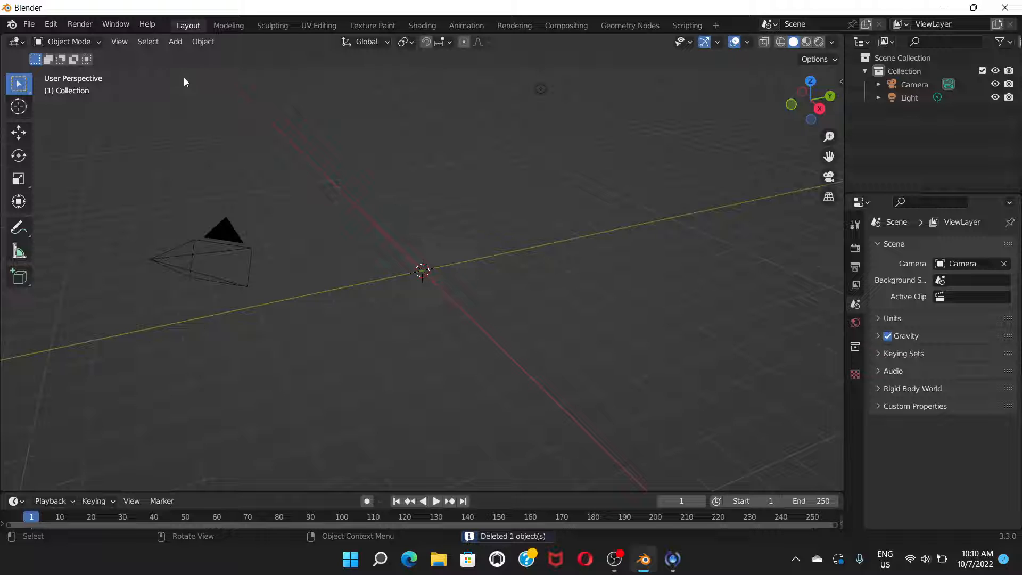
# Add an ico sphere mesh at the origin with its subdivisions set to 1.
pyautogui.click(171, 43)
pyautogui.moveTo(244, 56)
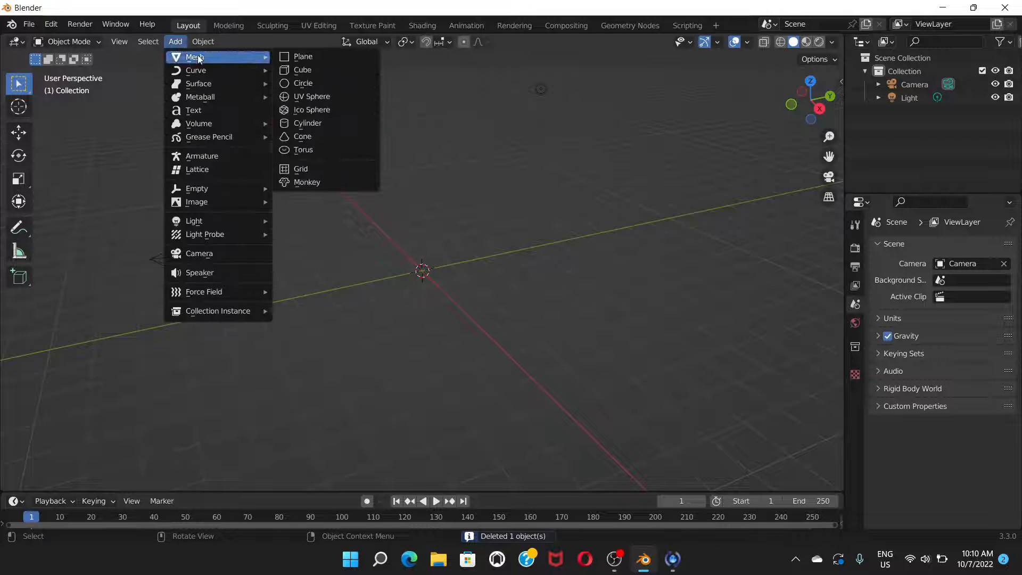
pyautogui.click(310, 111)
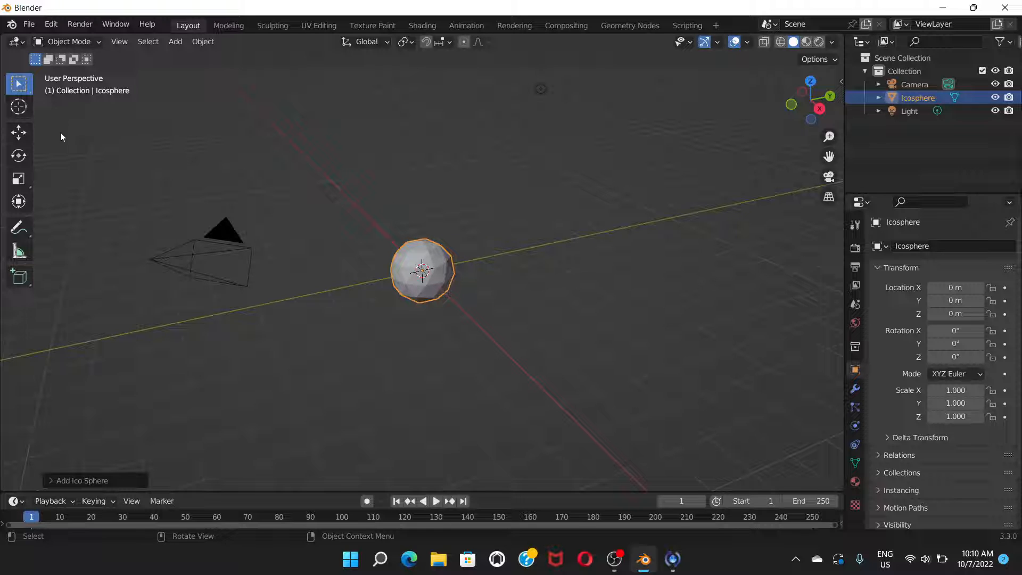
pyautogui.click(79, 482)
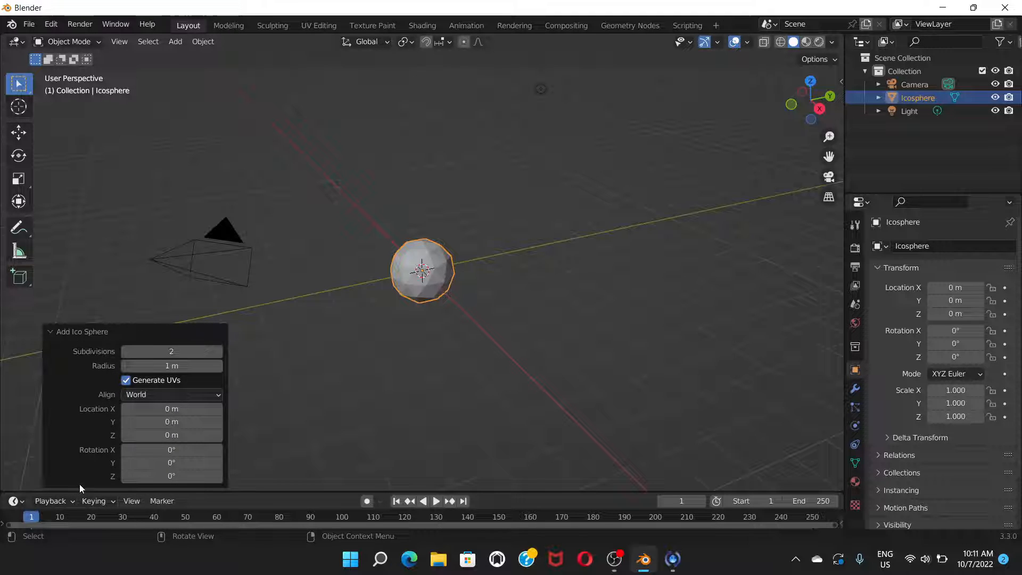
pyautogui.click(126, 351)
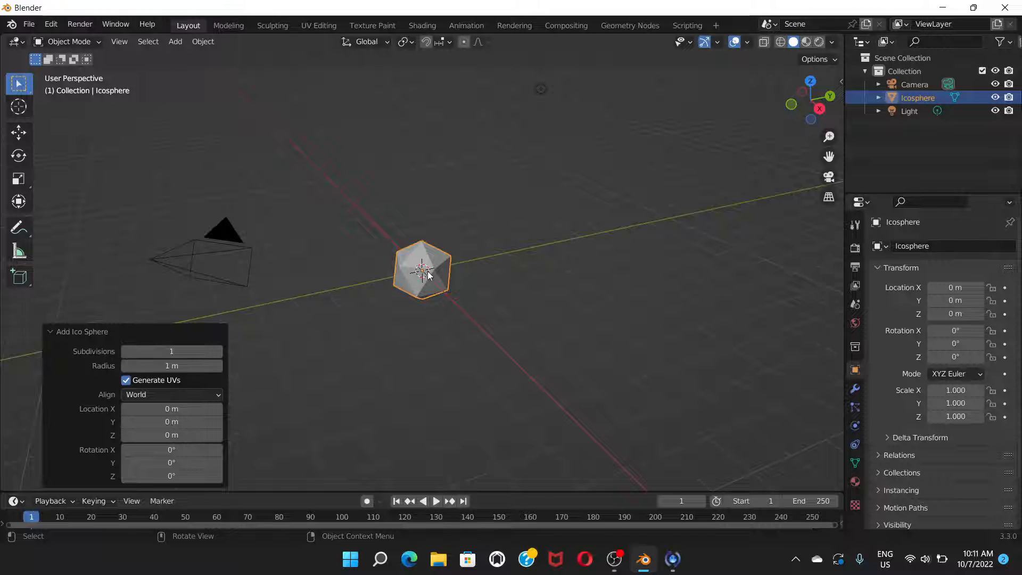
pyautogui.scroll(1, 428, 272)
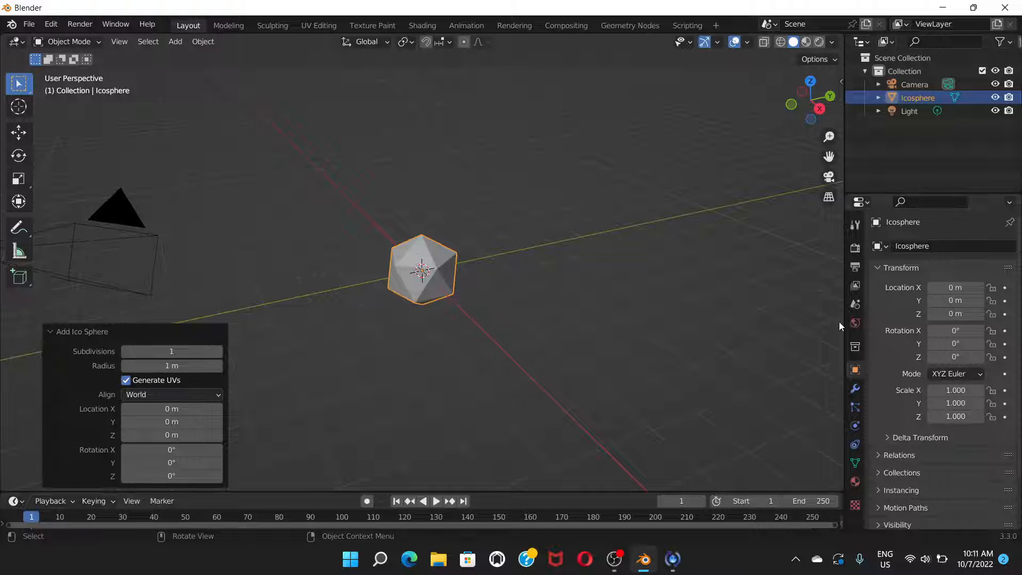
# Create three new materials in separate material slots on the icosphere.
pyautogui.click(855, 482)
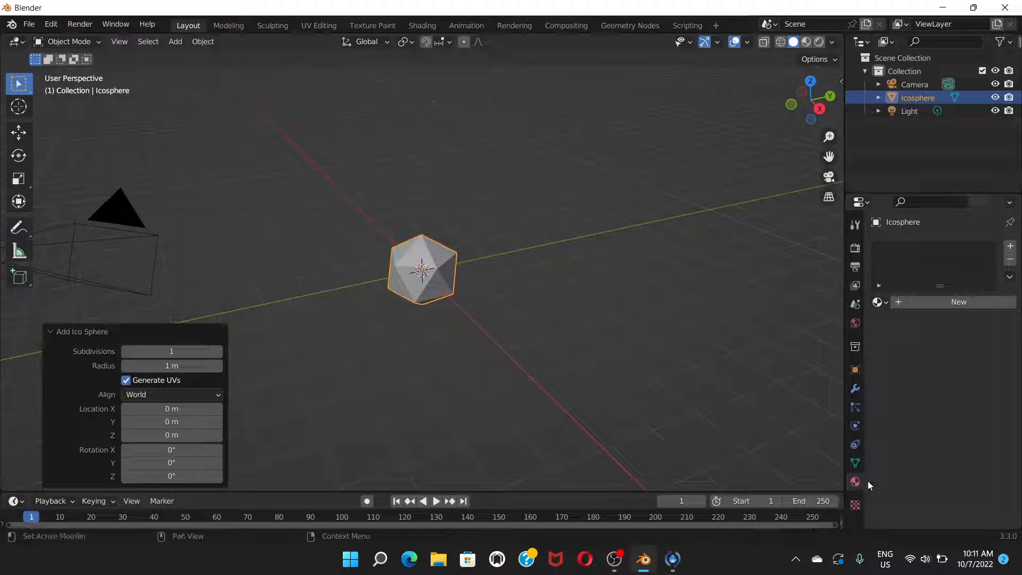
pyautogui.click(931, 304)
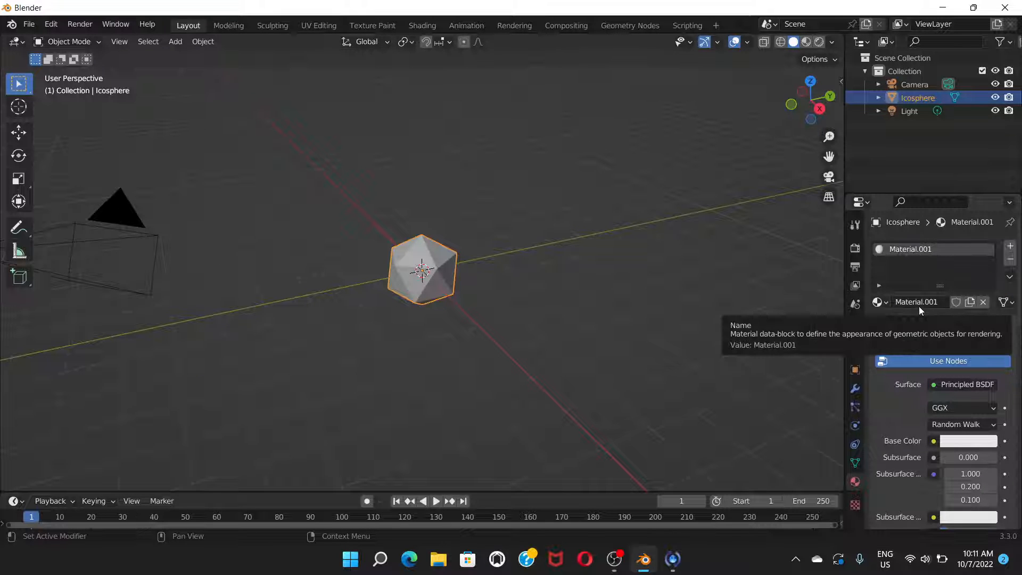
pyautogui.click(1010, 248)
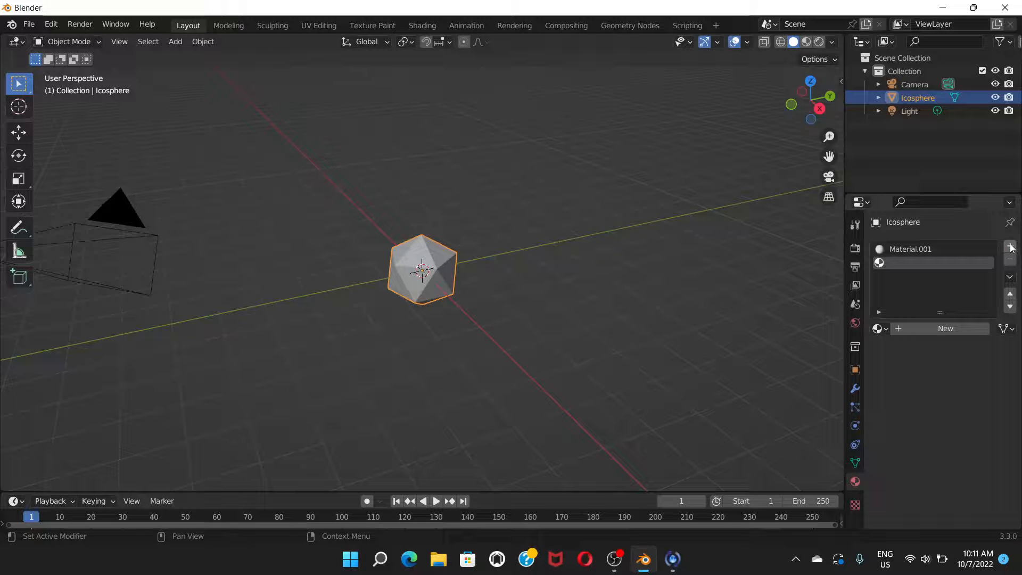
pyautogui.click(928, 330)
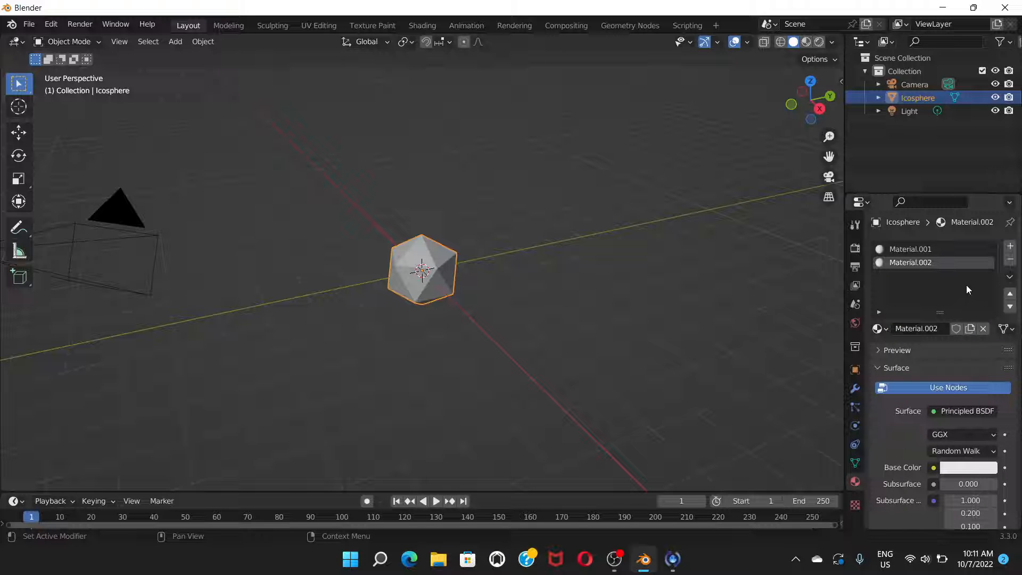
pyautogui.click(1010, 247)
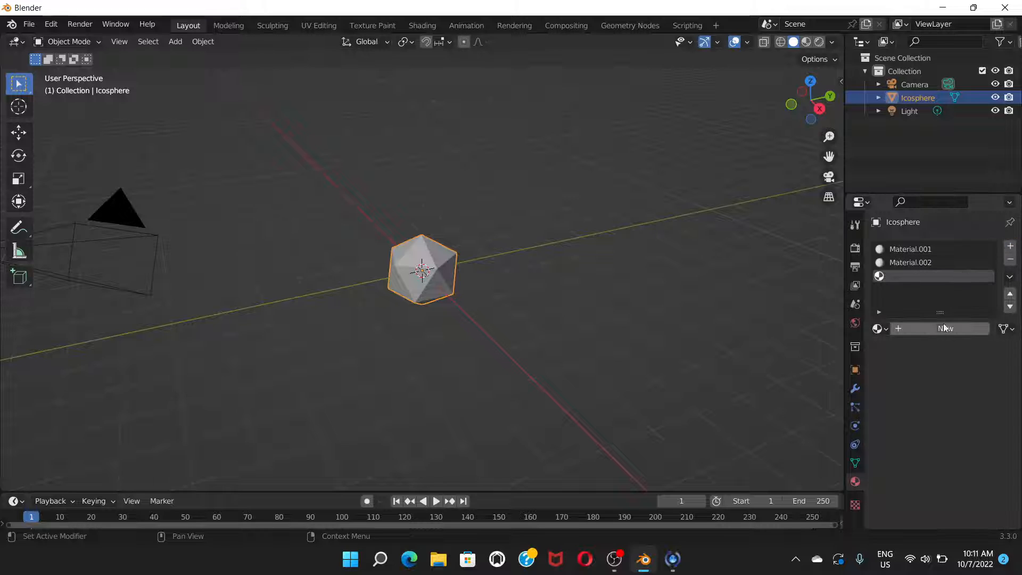
pyautogui.click(937, 328)
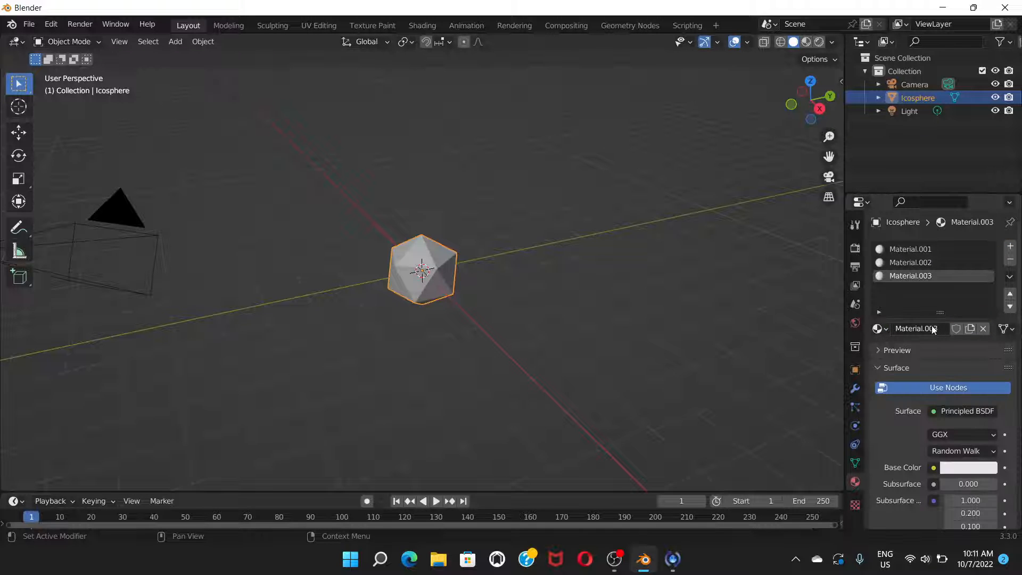
# Switch the viewport to Material Preview and set Material.001's base color to a pinkish red with hue 0.993 and value 0.800.
pyautogui.click(924, 251)
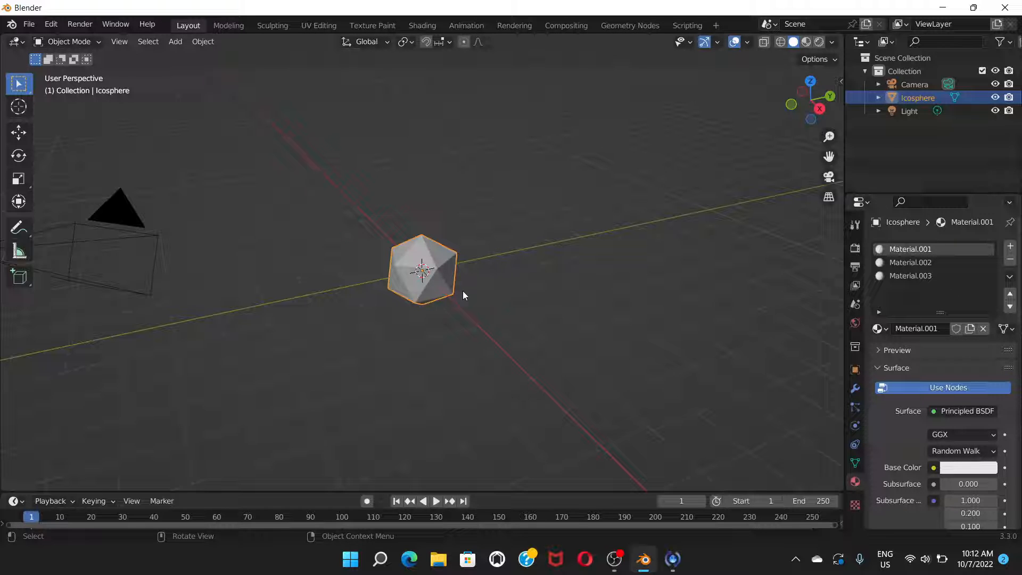
pyautogui.click(807, 42)
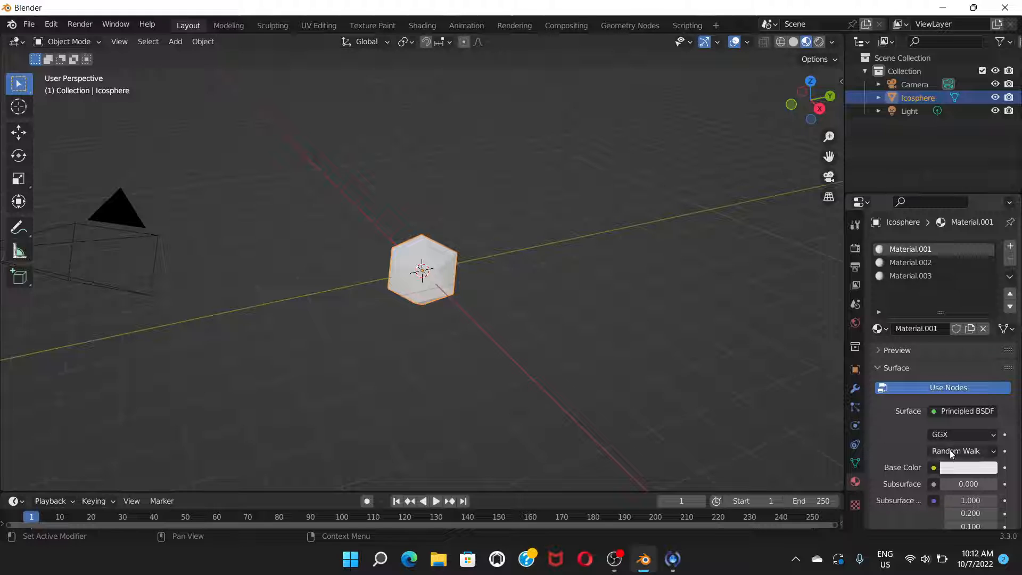
pyautogui.scroll(-2, 950, 449)
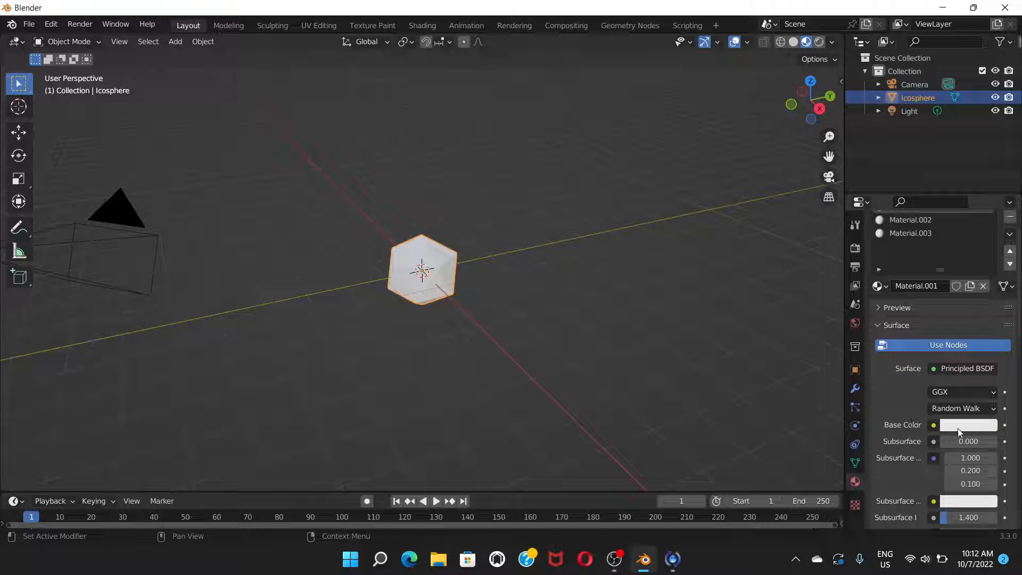
pyautogui.click(960, 426)
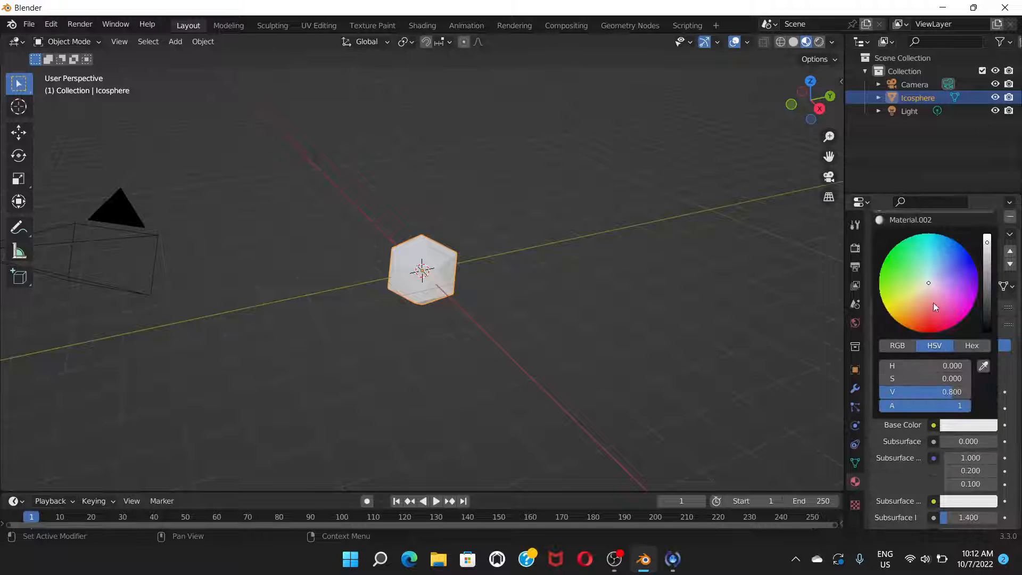
pyautogui.click(926, 319)
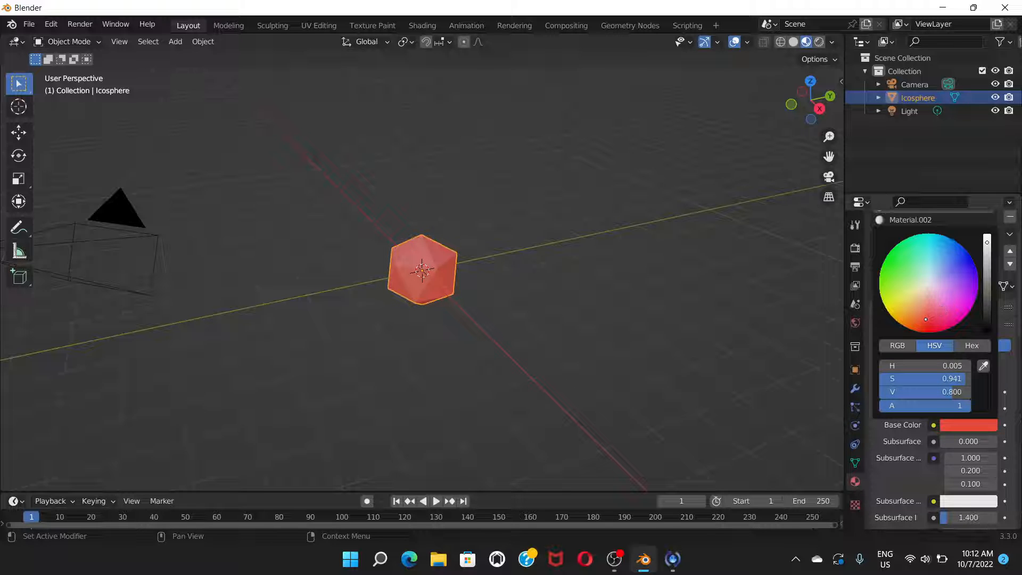
pyautogui.moveTo(926, 319); pyautogui.dragTo(938, 311)
pyautogui.click(934, 322)
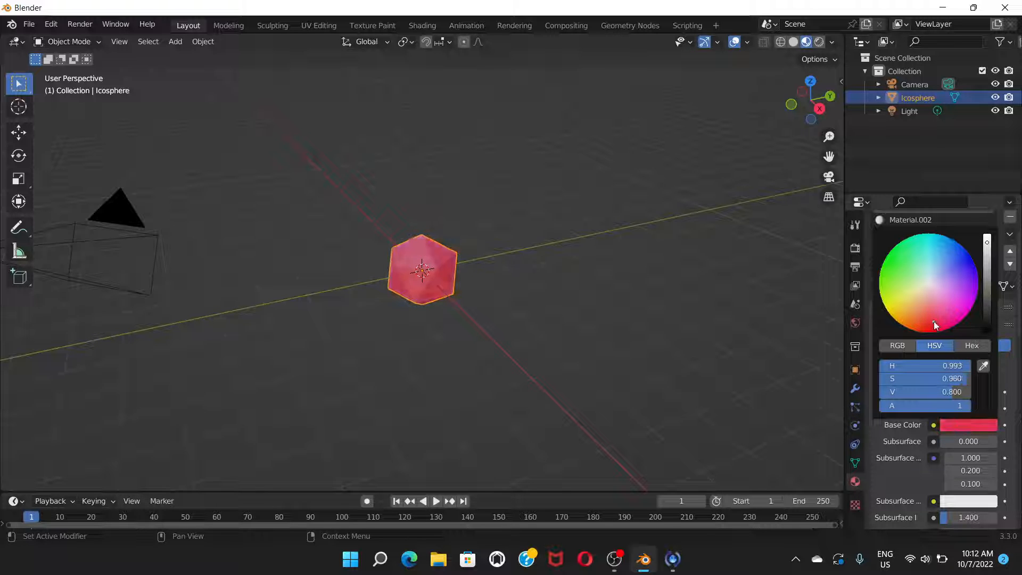
pyautogui.click(973, 424)
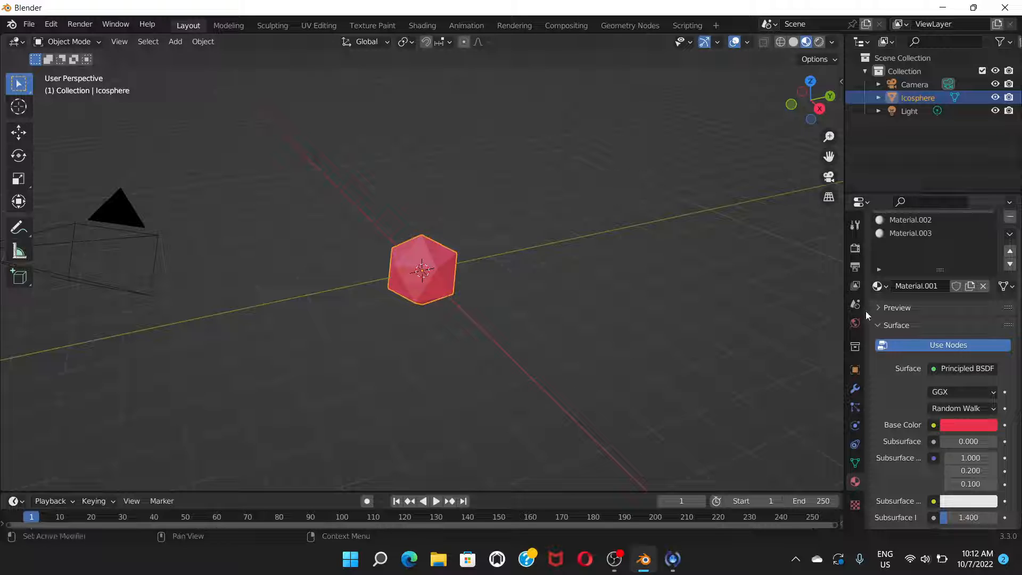
# Add a Bevel modifier to the icosphere and make it affect vertices instead of edges.
pyautogui.click(856, 390)
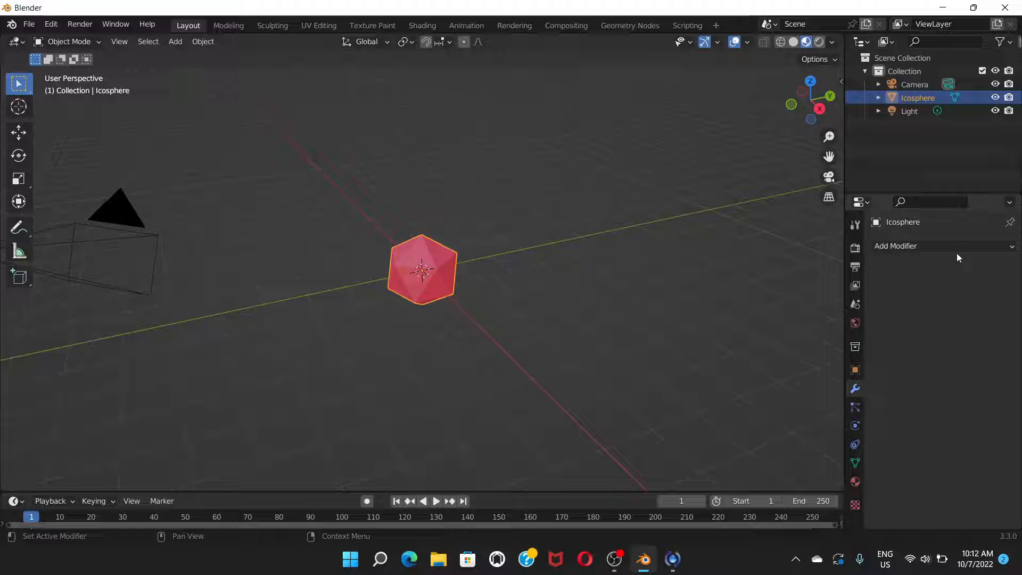
pyautogui.click(1002, 248)
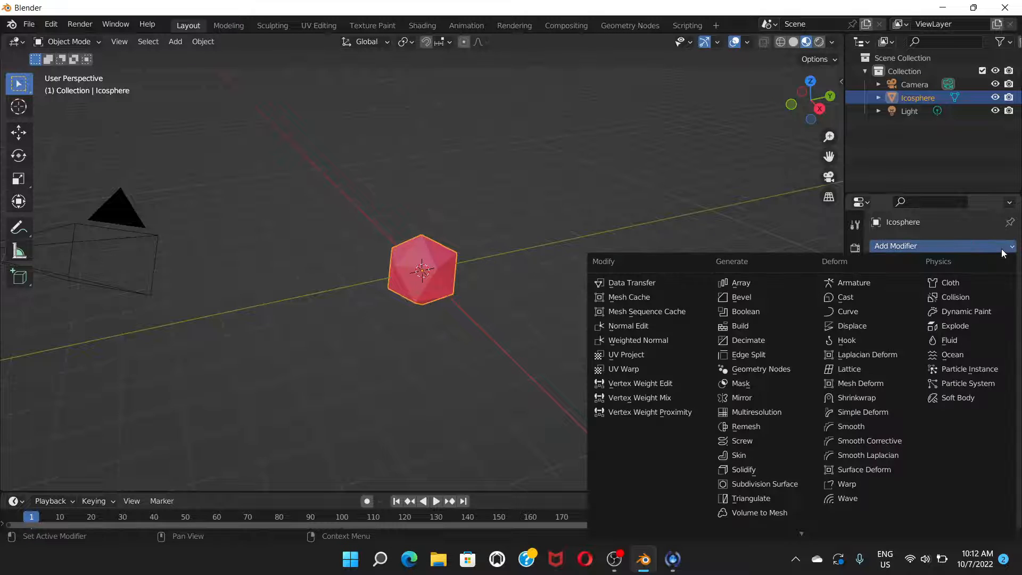
pyautogui.click(740, 299)
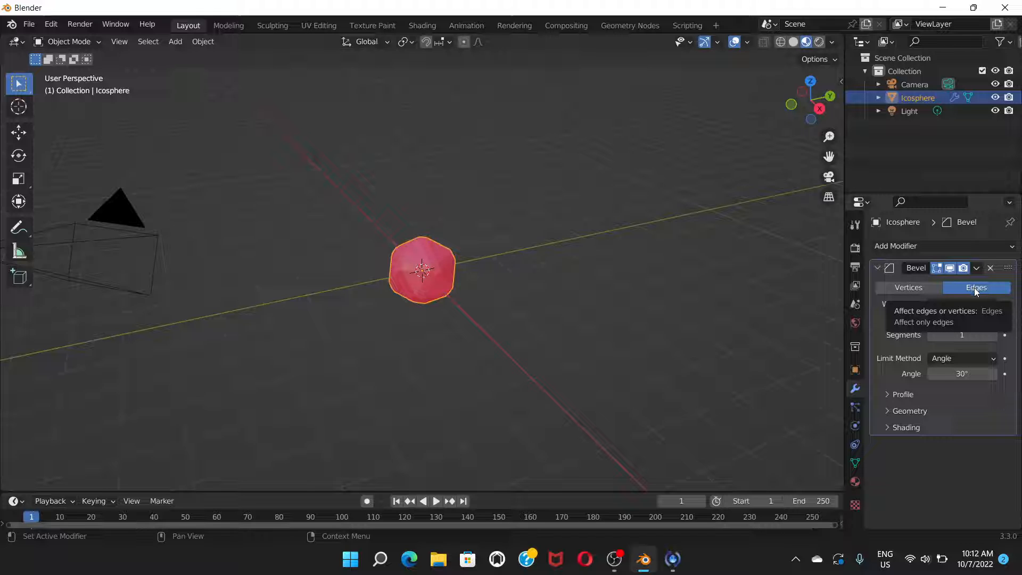
pyautogui.click(904, 289)
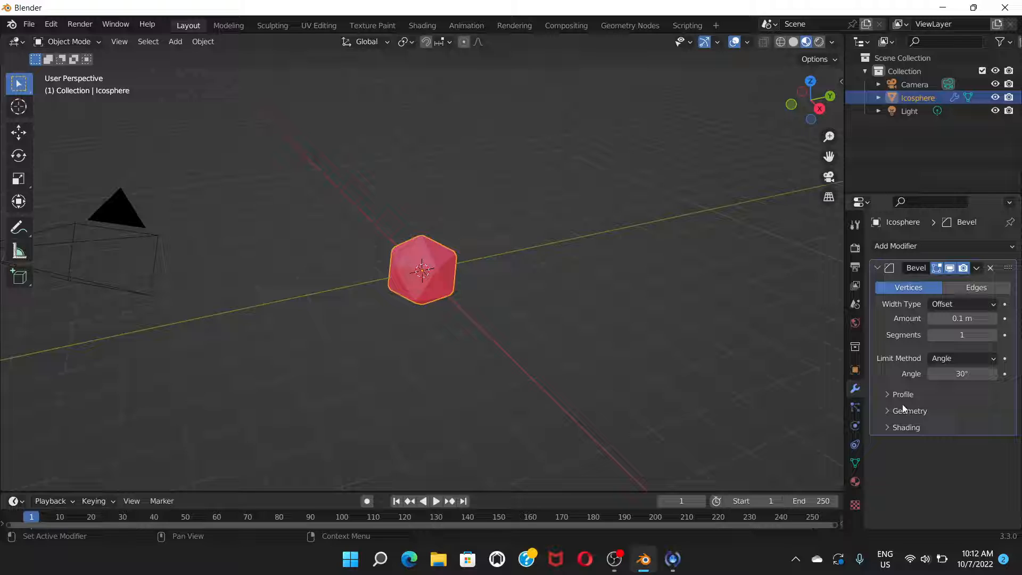
# Set the vertex bevel's shading material index to 1 and its amount to 0.36 m.
pyautogui.click(887, 428)
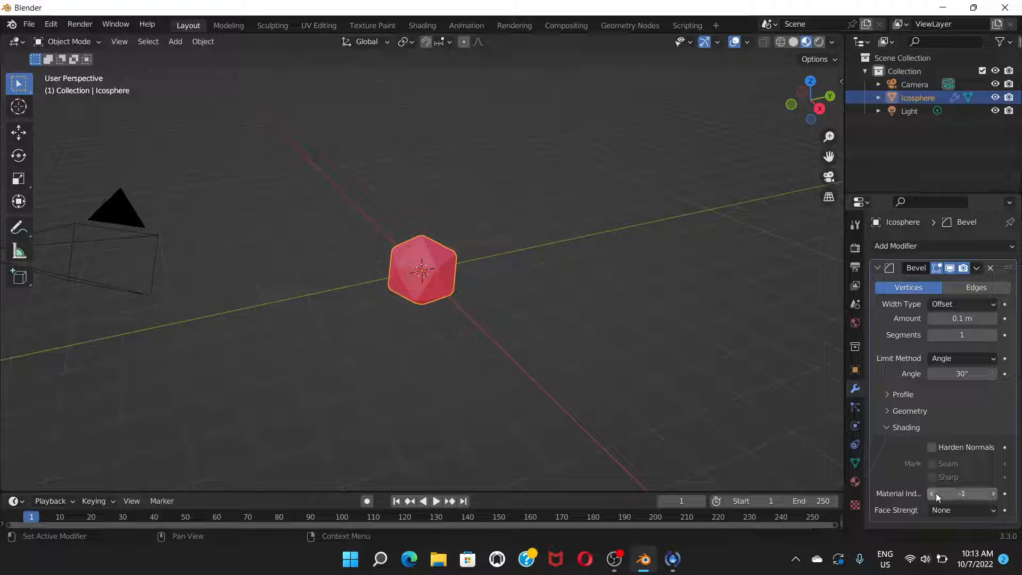
pyautogui.click(994, 495)
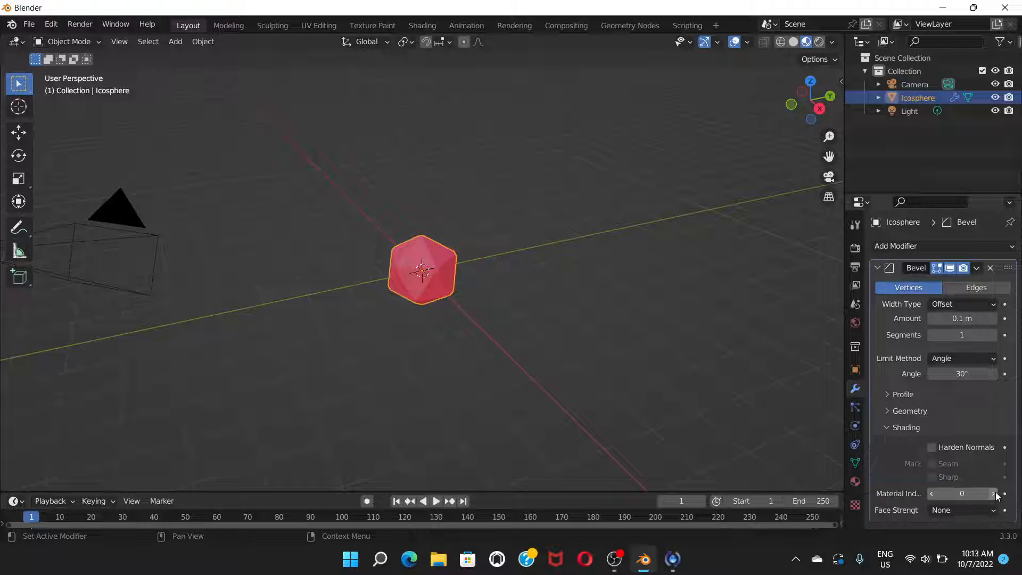
pyautogui.click(994, 494)
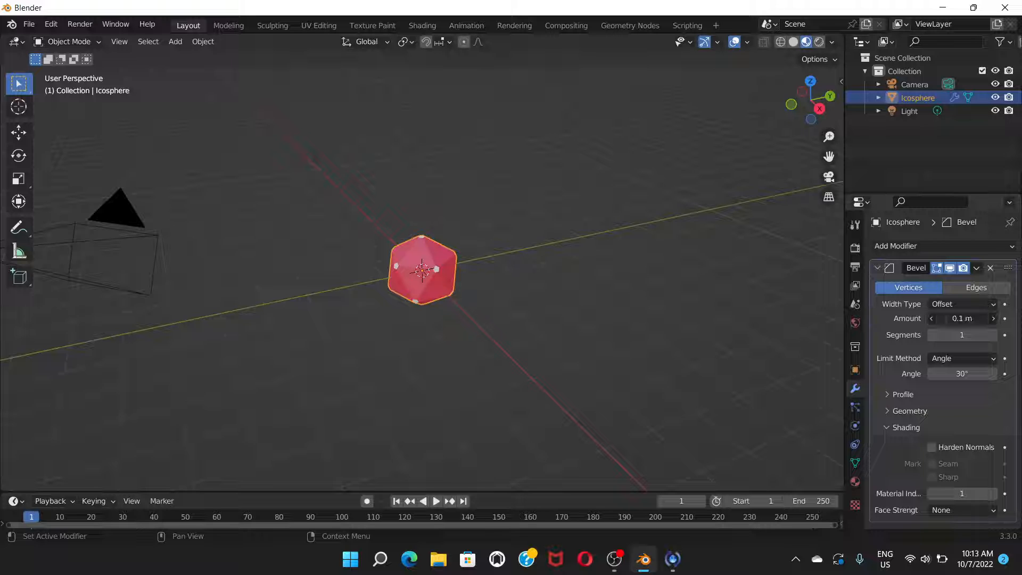
pyautogui.moveTo(962, 319); pyautogui.dragTo(994, 318)
pyautogui.scroll(1, 427, 278)
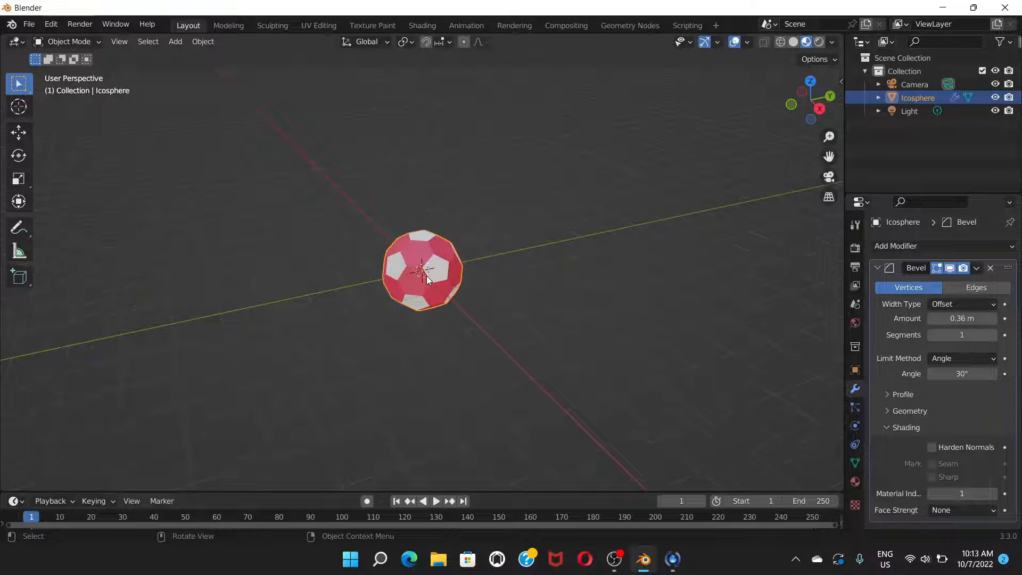
pyautogui.scroll(1, 426, 278)
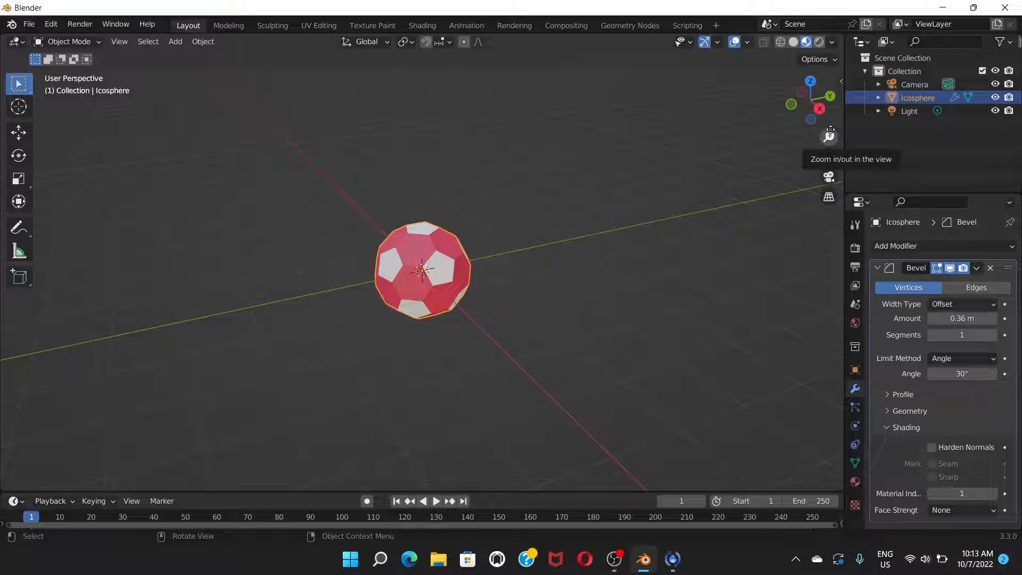
pyautogui.moveTo(829, 138)
pyautogui.mouseDown()
pyautogui.moveTo(829, 175)
pyautogui.moveTo(829, 134)
pyautogui.mouseUp()
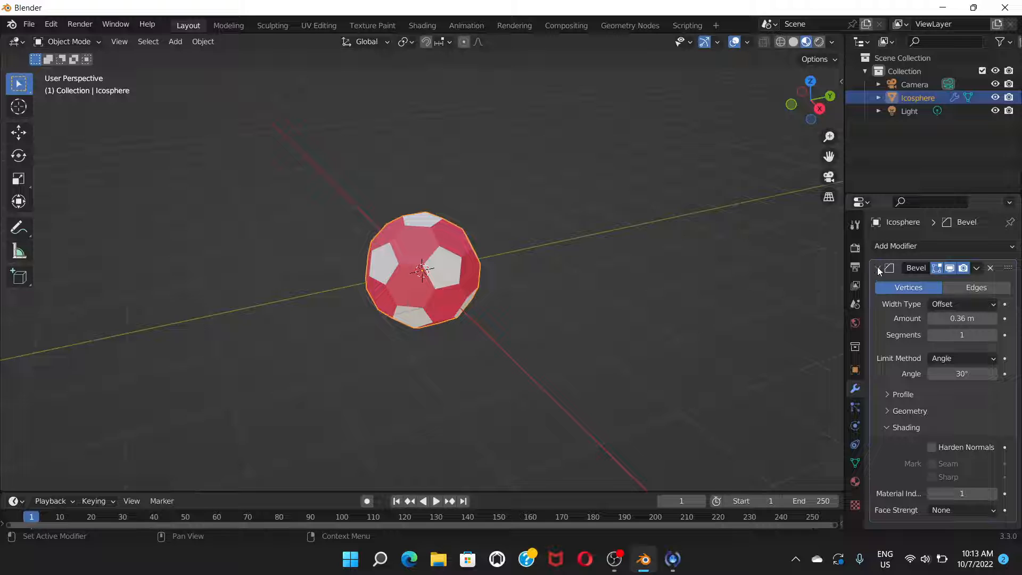
# Add a second Bevel modifier to the icosphere and set its shading material index to 2.
pyautogui.click(877, 267)
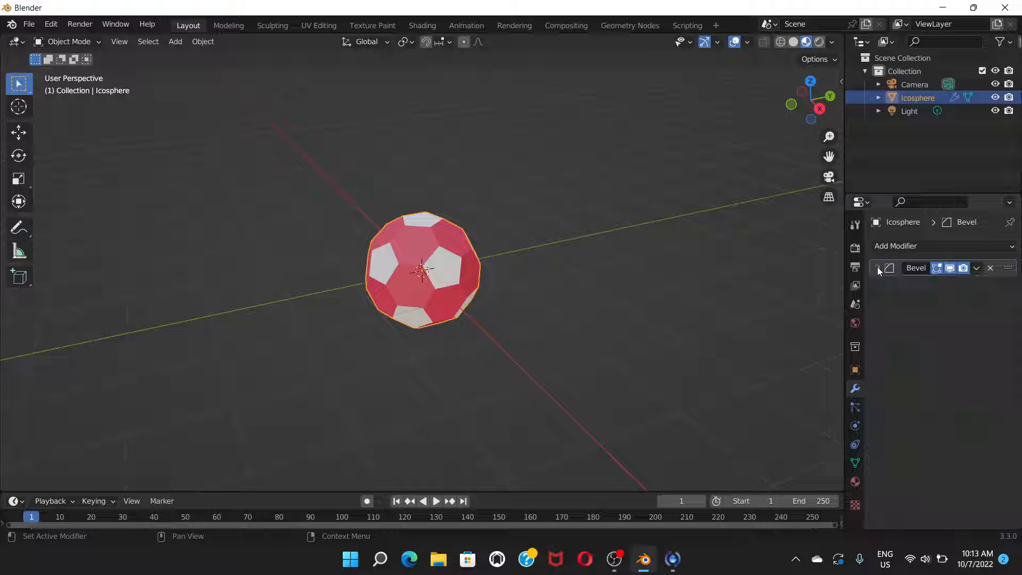
pyautogui.click(1014, 248)
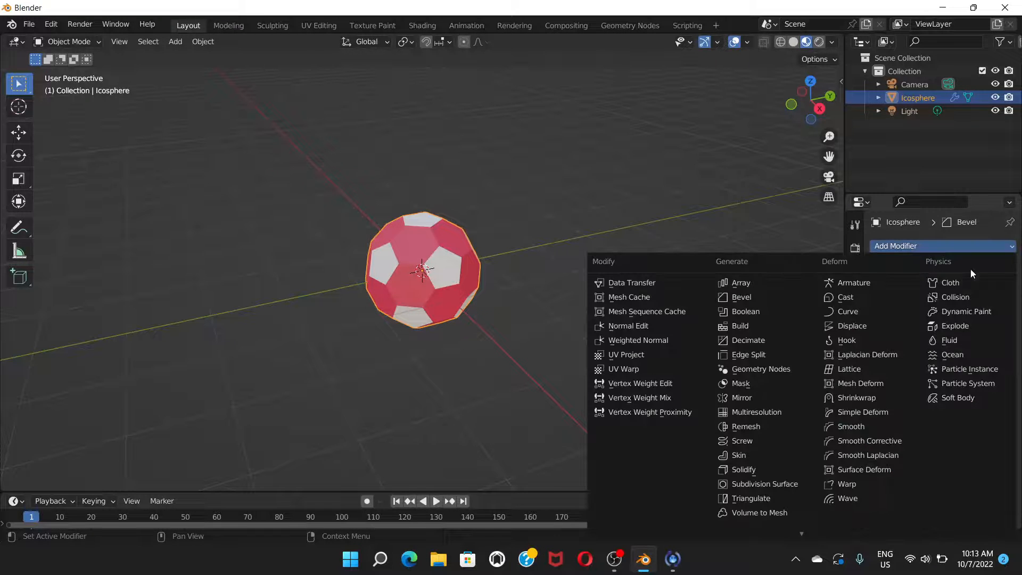
pyautogui.click(751, 297)
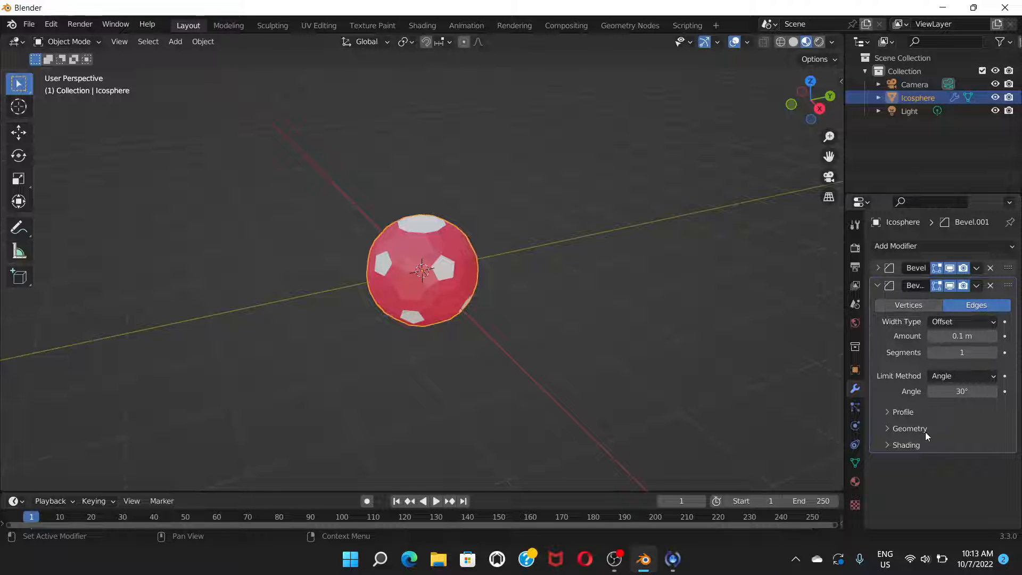
pyautogui.click(886, 445)
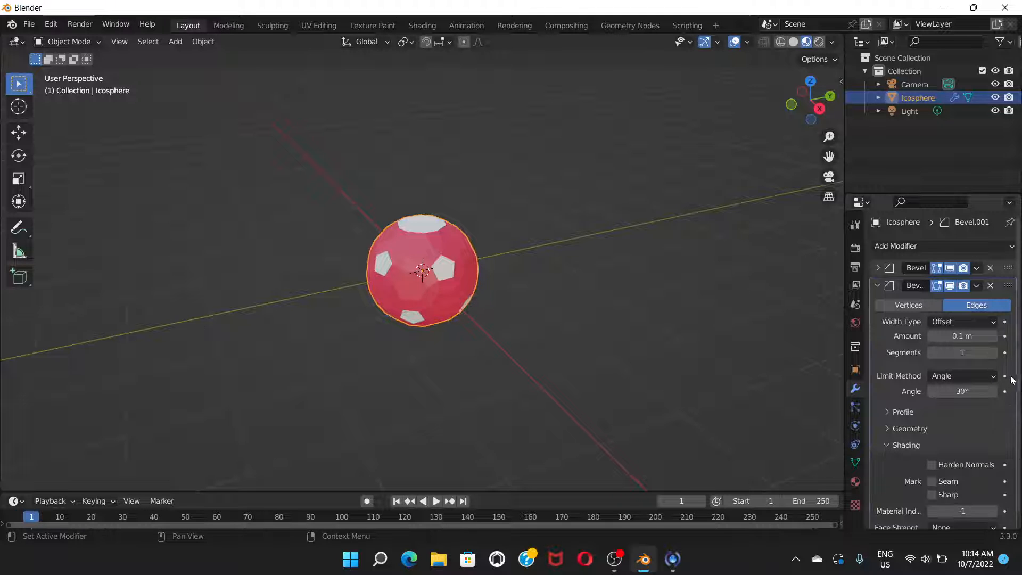
pyautogui.scroll(-1, 1020, 372)
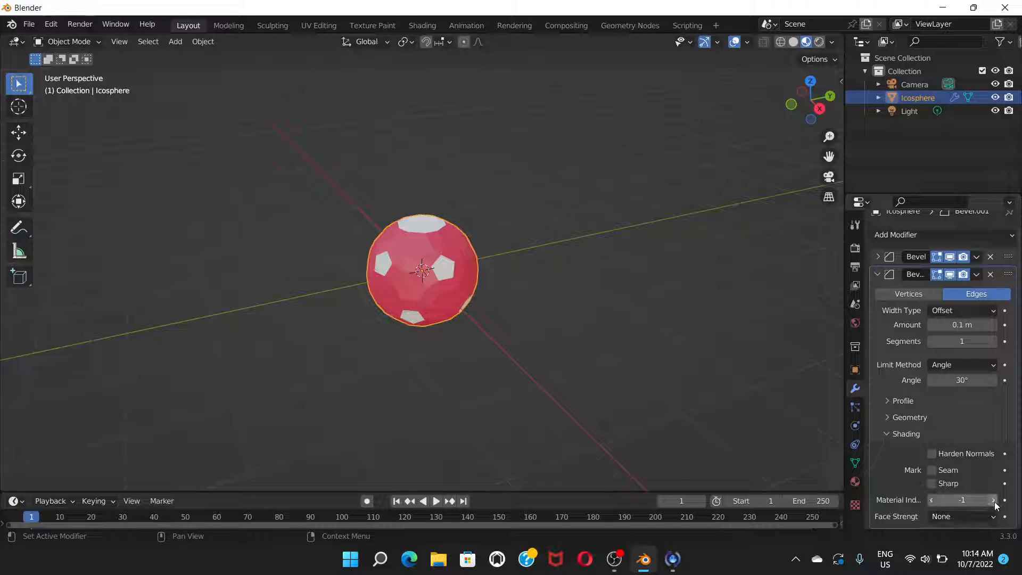
pyautogui.click(995, 500)
pyautogui.click(995, 501)
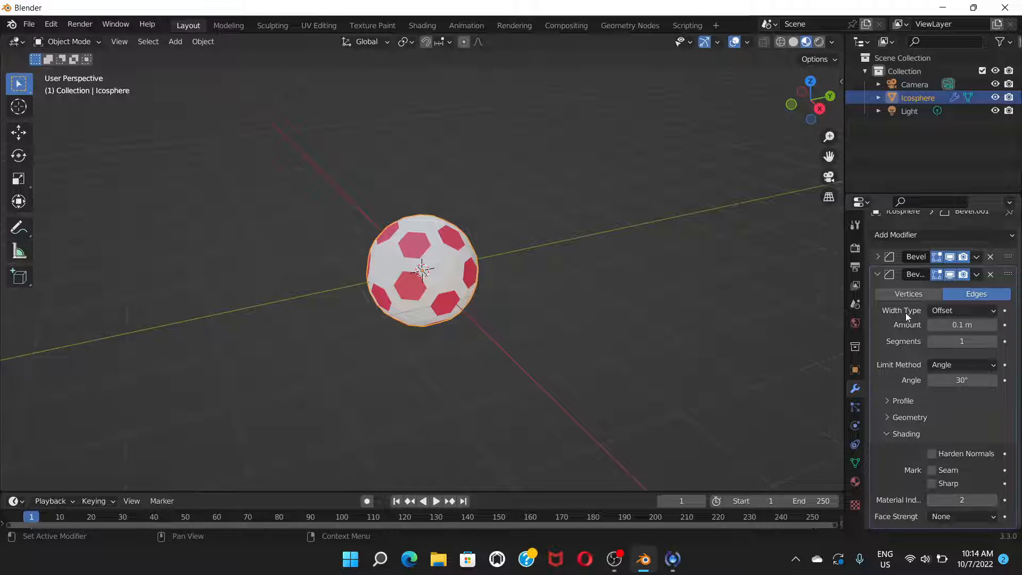
# Set the second bevel's amount to 0.01 m and collapse its settings.
pyautogui.click(962, 325)
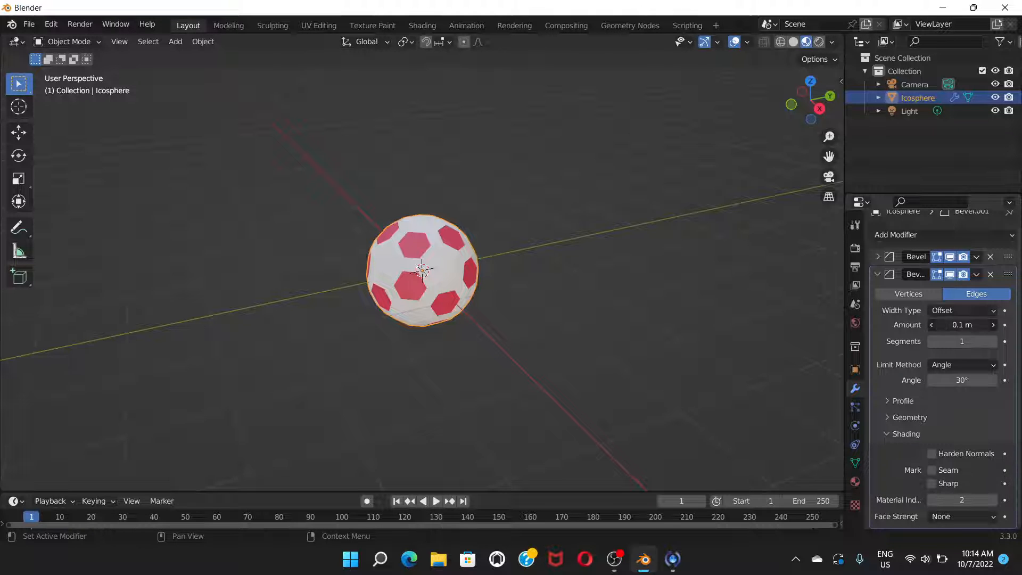
pyautogui.moveTo(962, 326); pyautogui.dragTo(932, 326)
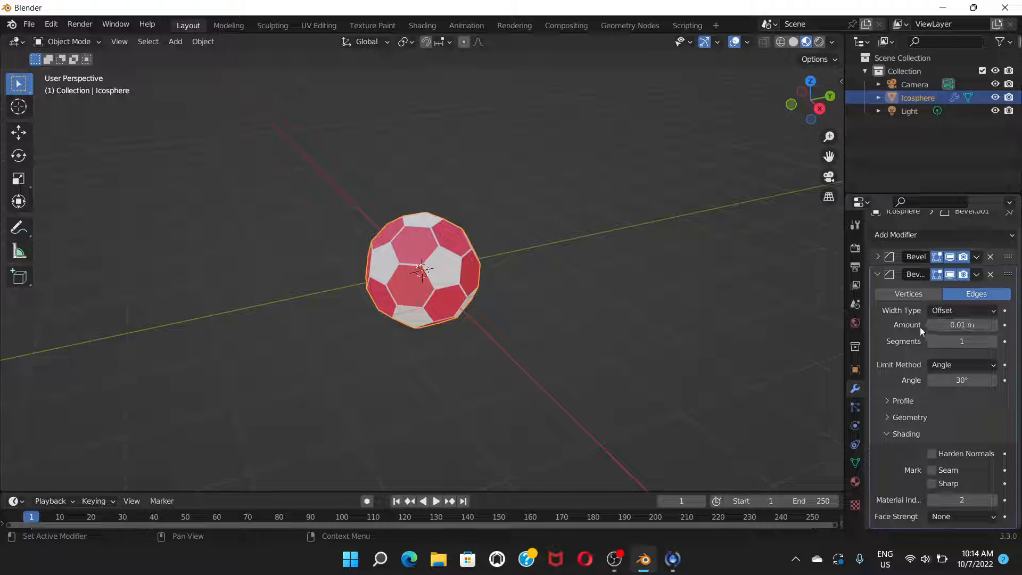
pyautogui.click(878, 275)
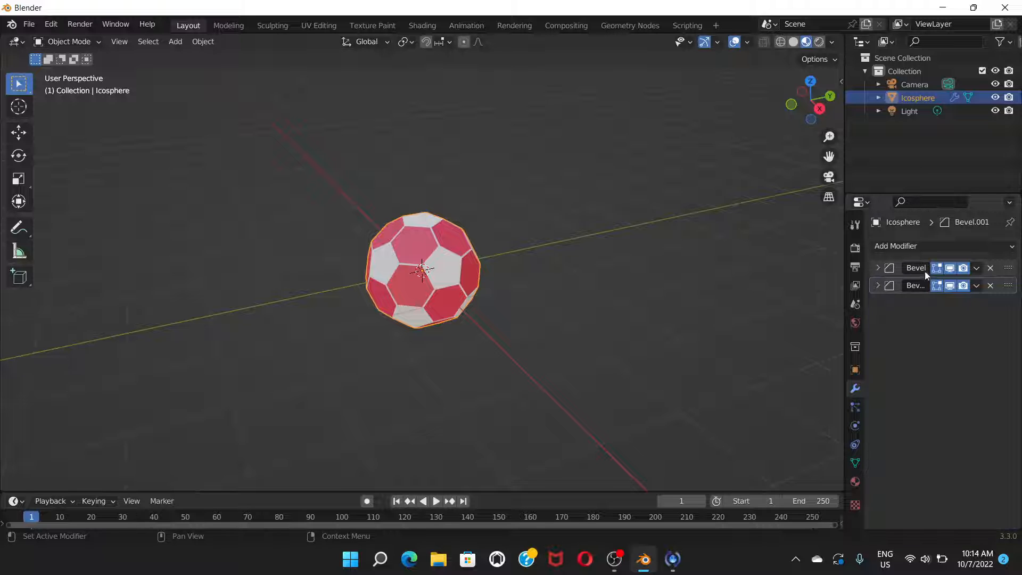
# Add a Subdivision Surface modifier of type Simple with both viewport and render levels set to 3.
pyautogui.click(1012, 248)
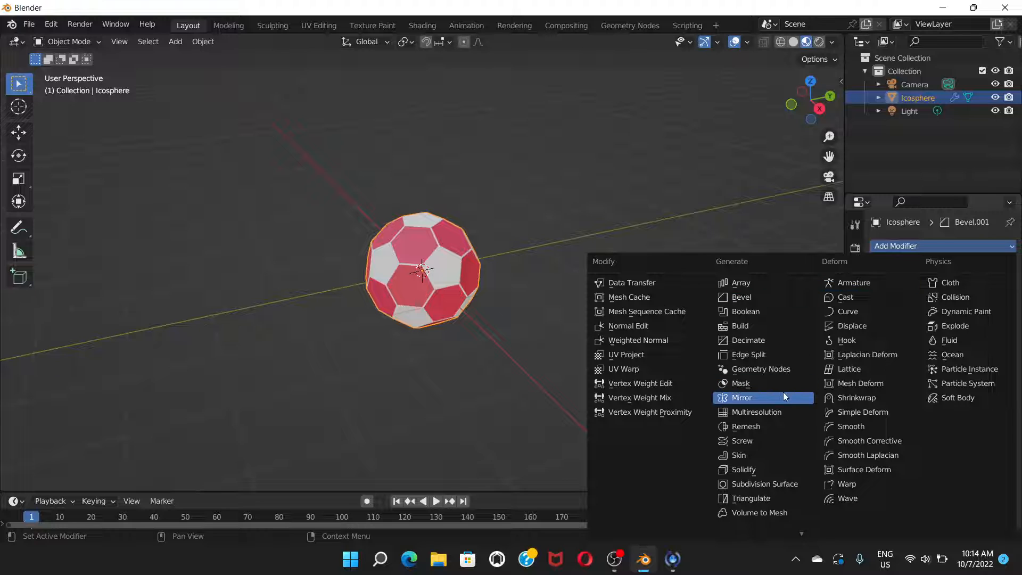
pyautogui.click(748, 487)
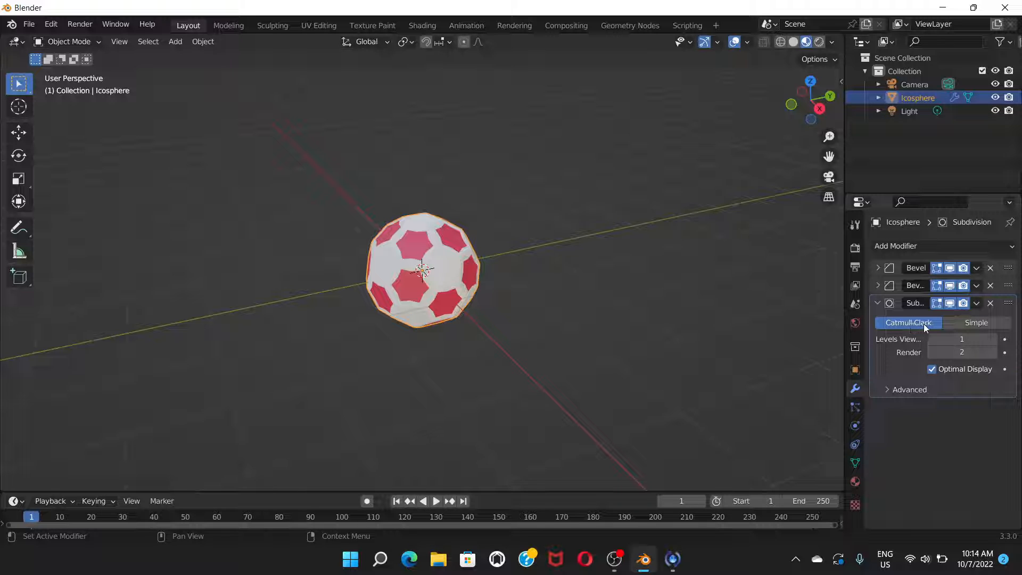
pyautogui.click(975, 322)
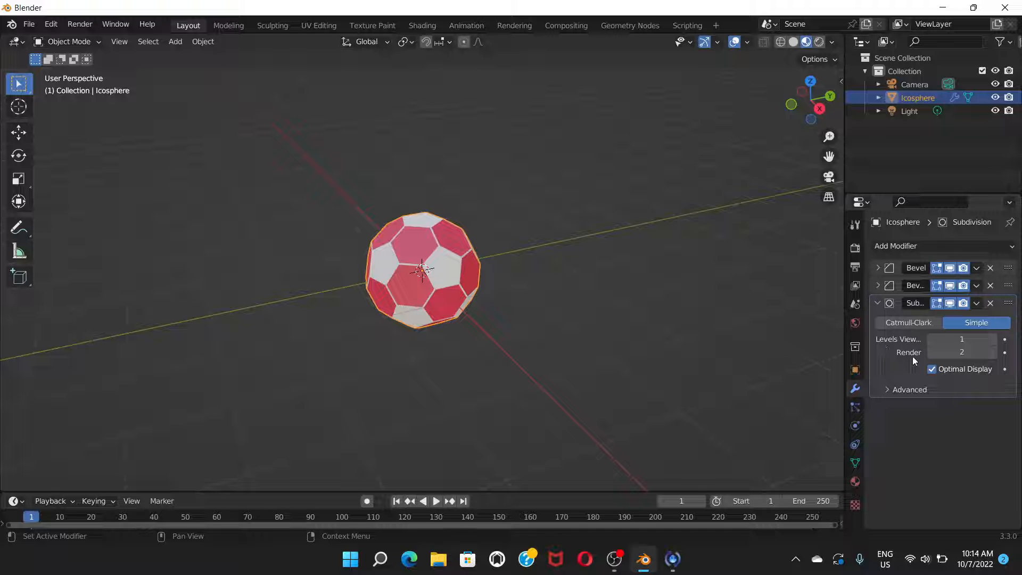
pyautogui.click(993, 339)
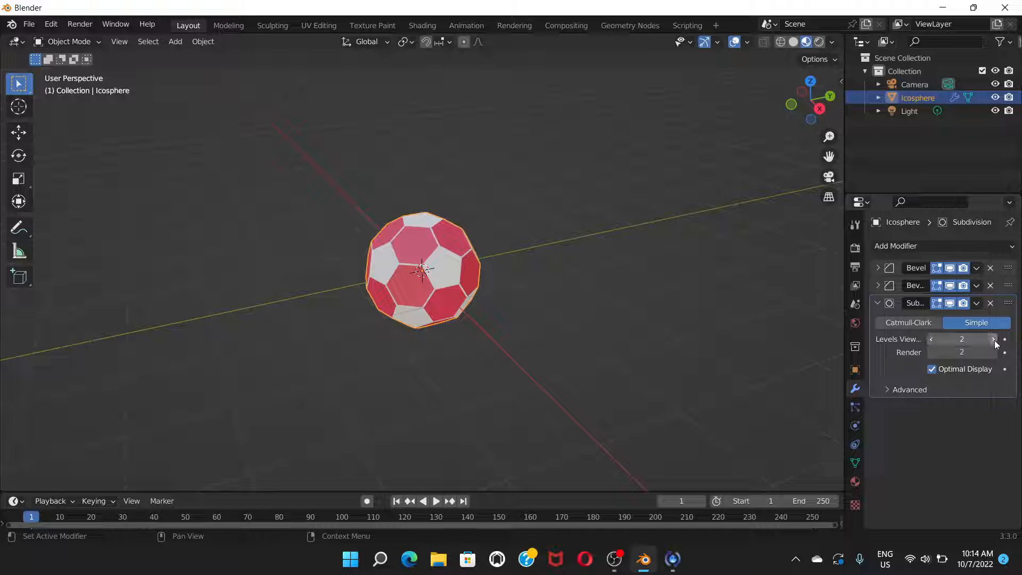
pyautogui.click(994, 340)
pyautogui.click(992, 352)
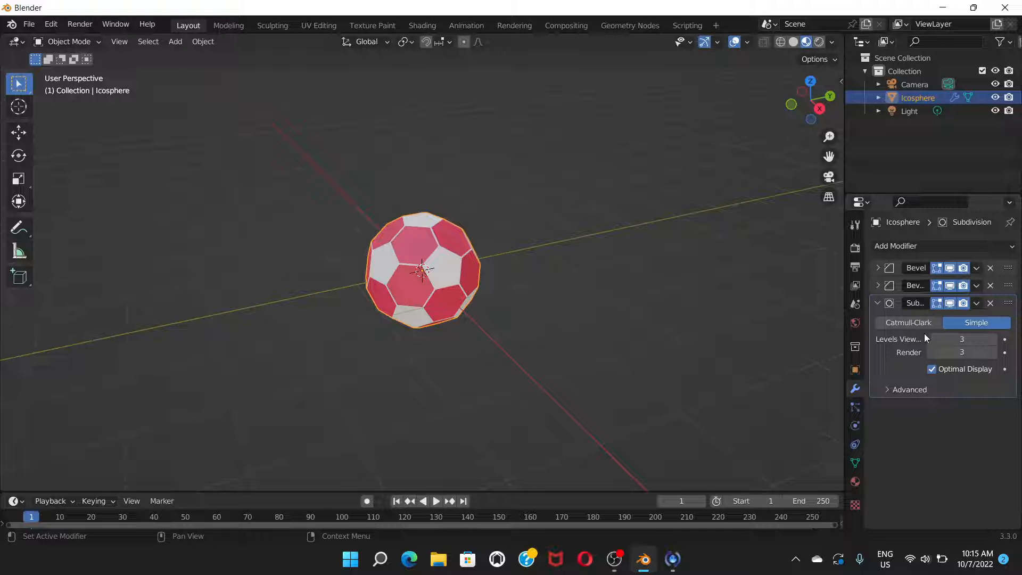
pyautogui.click(877, 302)
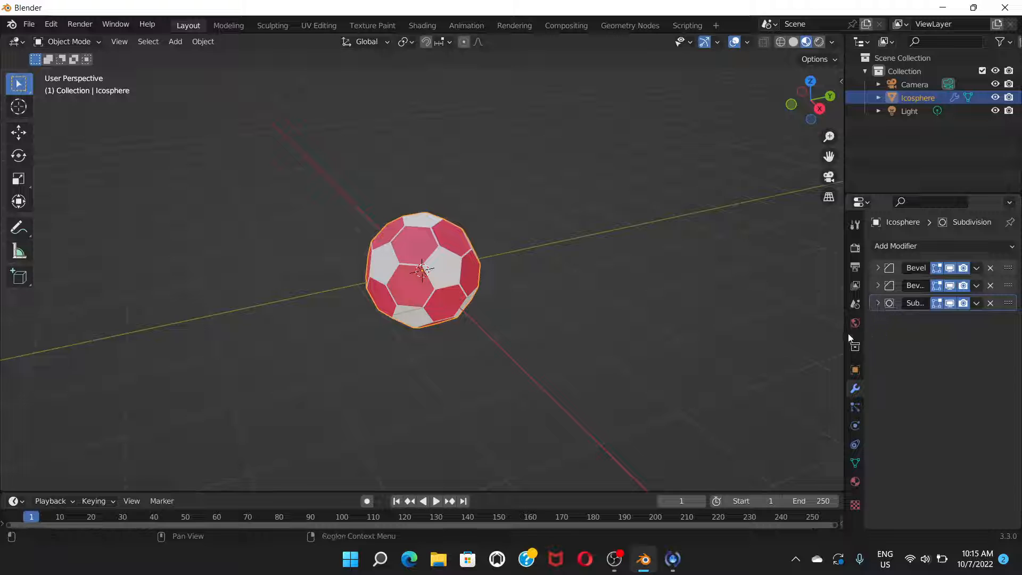
# Add a Cast modifier with the Sphere shape to the icosphere and set its factor to 1.
pyautogui.click(1011, 247)
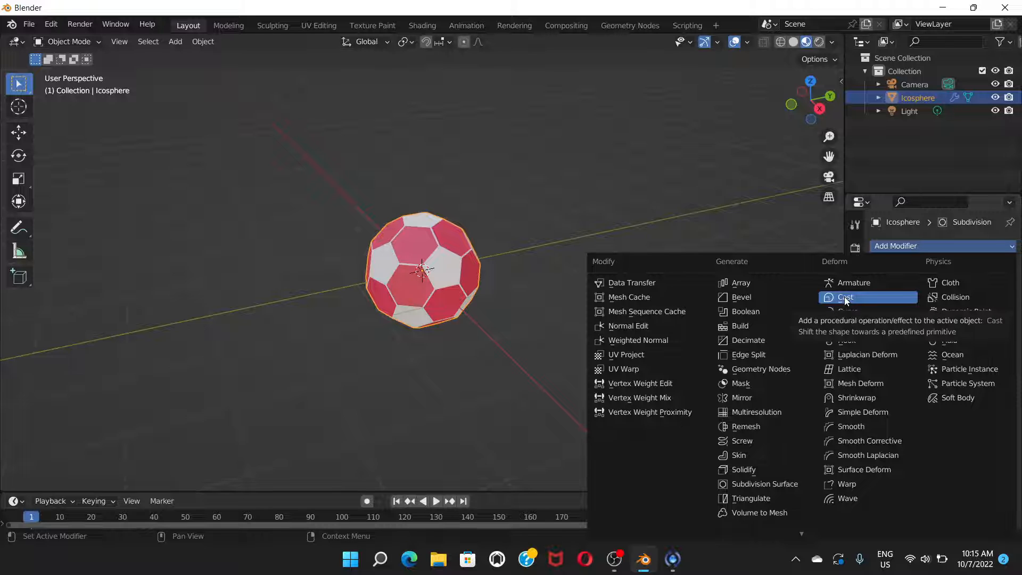
pyautogui.click(847, 299)
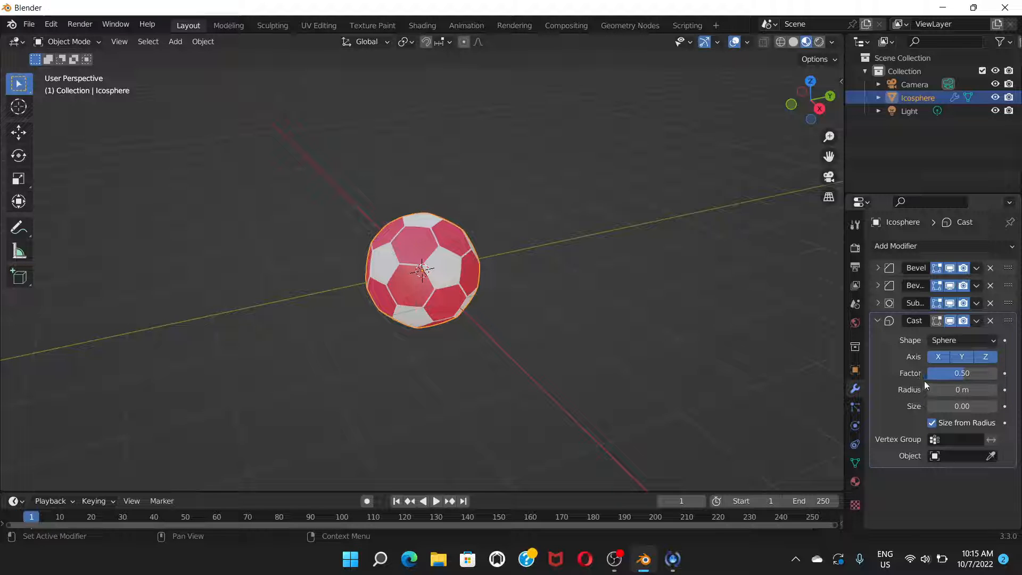
pyautogui.click(960, 376)
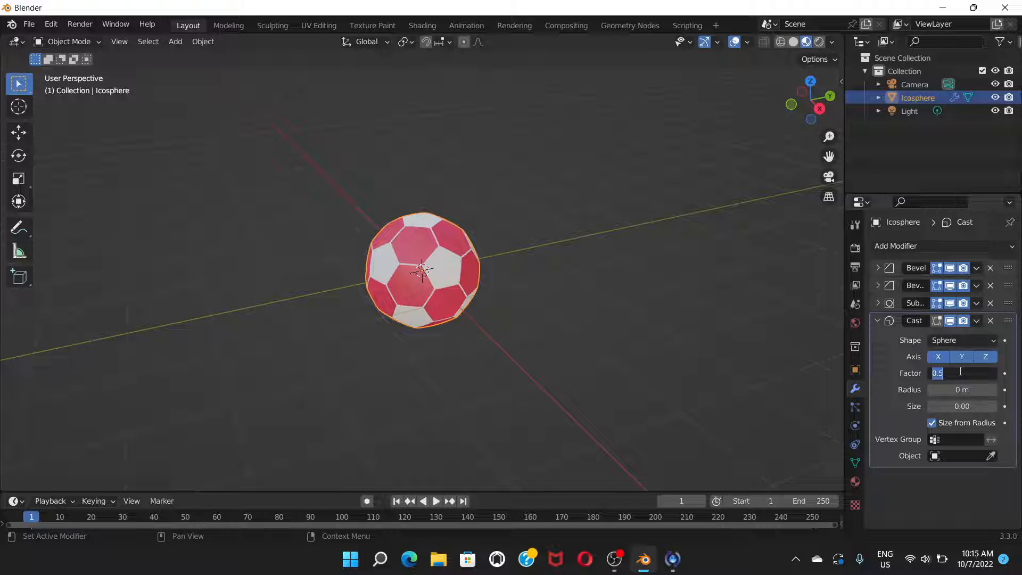
pyautogui.write('1')
pyautogui.press('Return')
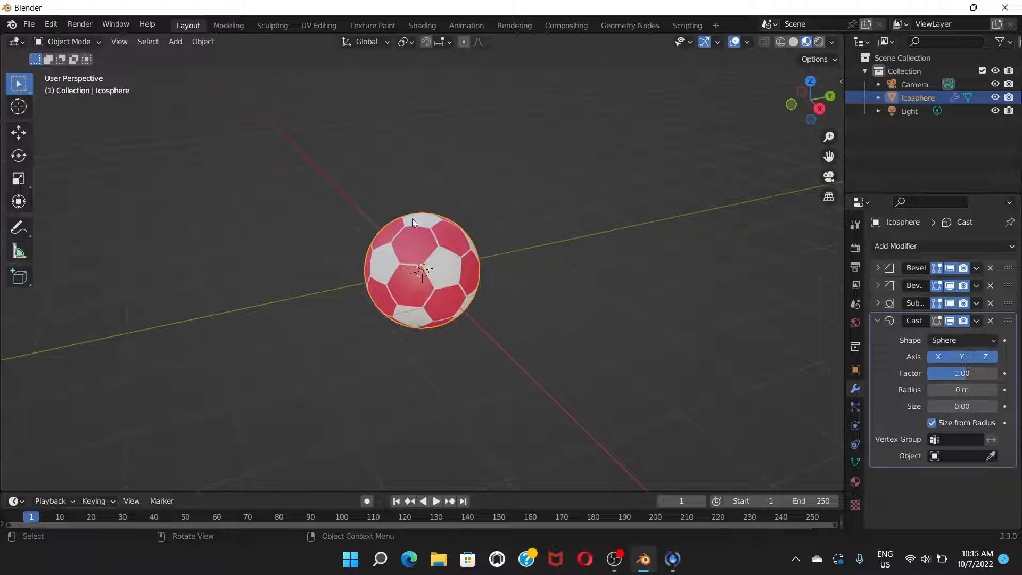
pyautogui.scroll(1, 405, 264)
pyautogui.scroll(2, 398, 258)
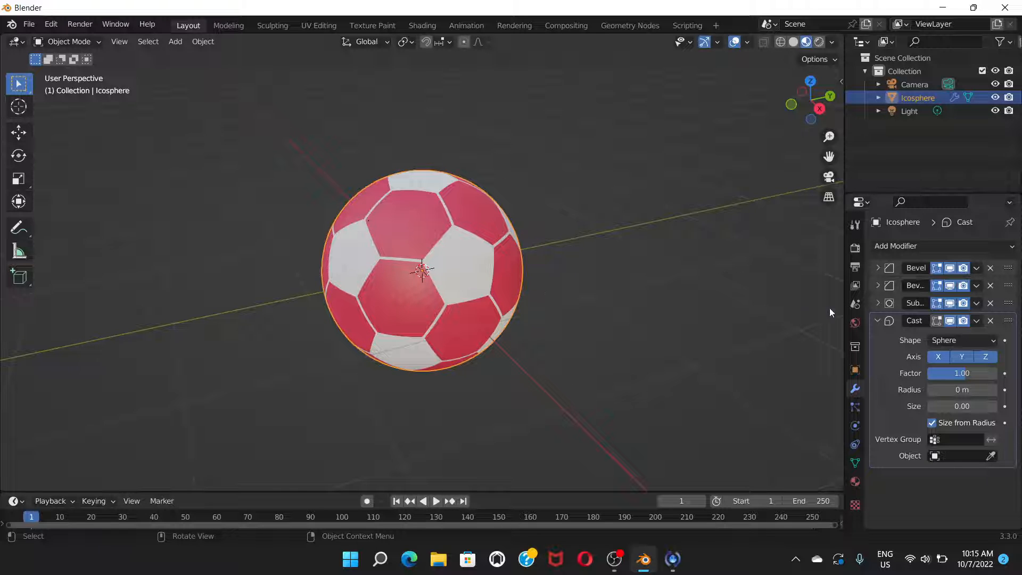
pyautogui.click(877, 320)
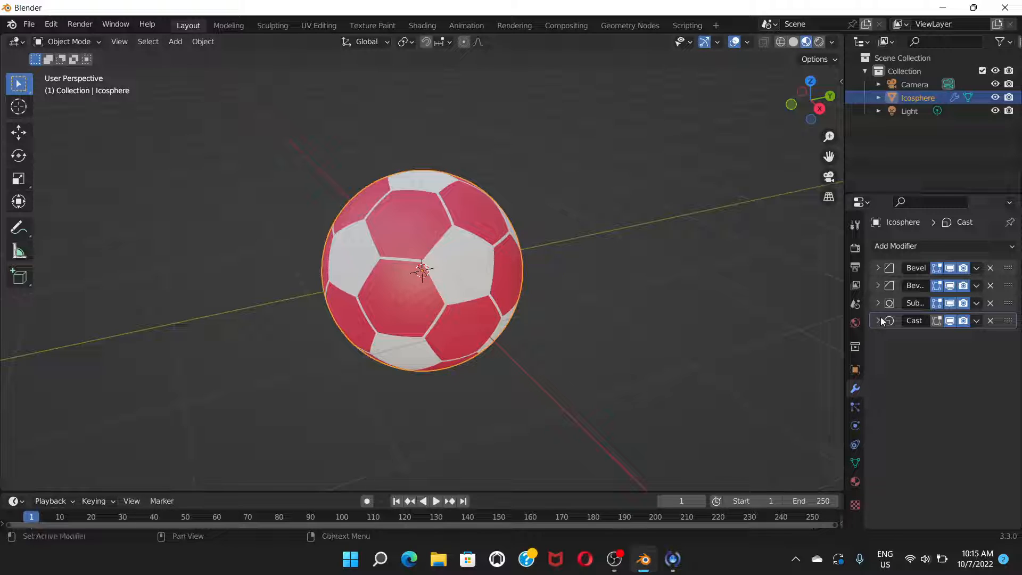
# Change Material.001's base color to a pale lavender white with hue 0.712 and saturation 0.154.
pyautogui.click(855, 483)
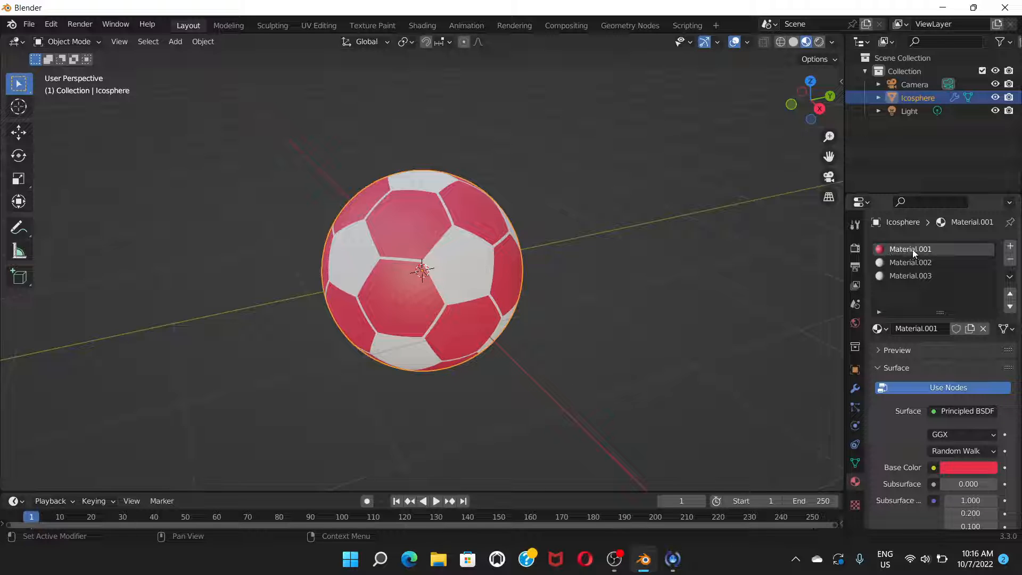
pyautogui.click(952, 470)
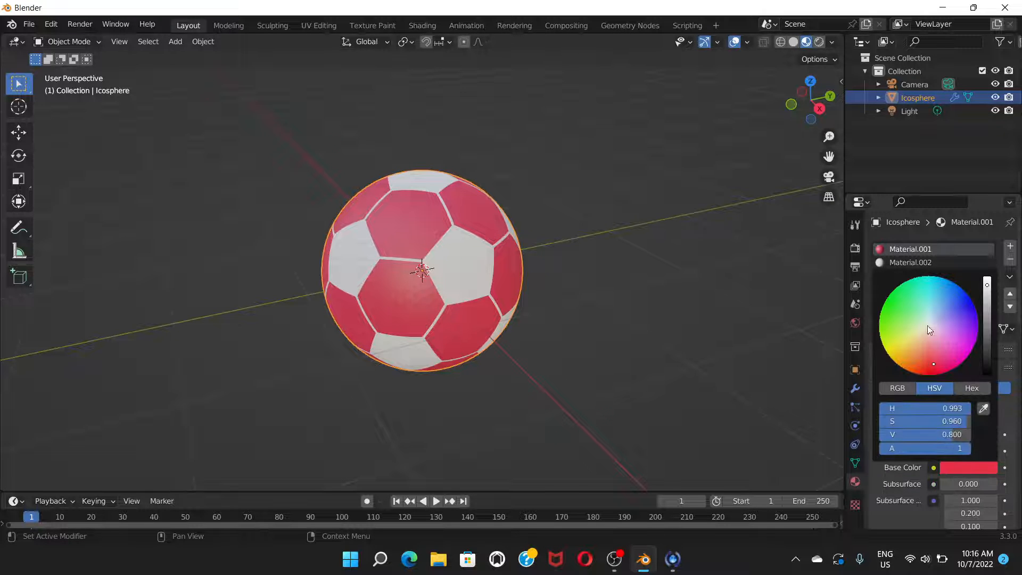
pyautogui.moveTo(927, 326); pyautogui.dragTo(932, 325)
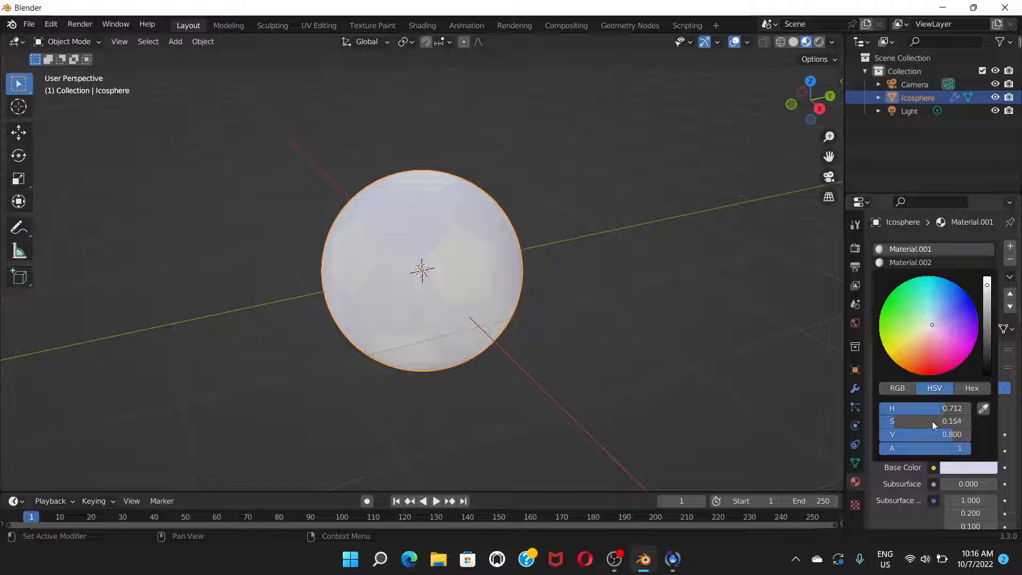
# Change Material.002's base color to a dark red with hue 0.996 and saturation 0.980.
pyautogui.click(933, 264)
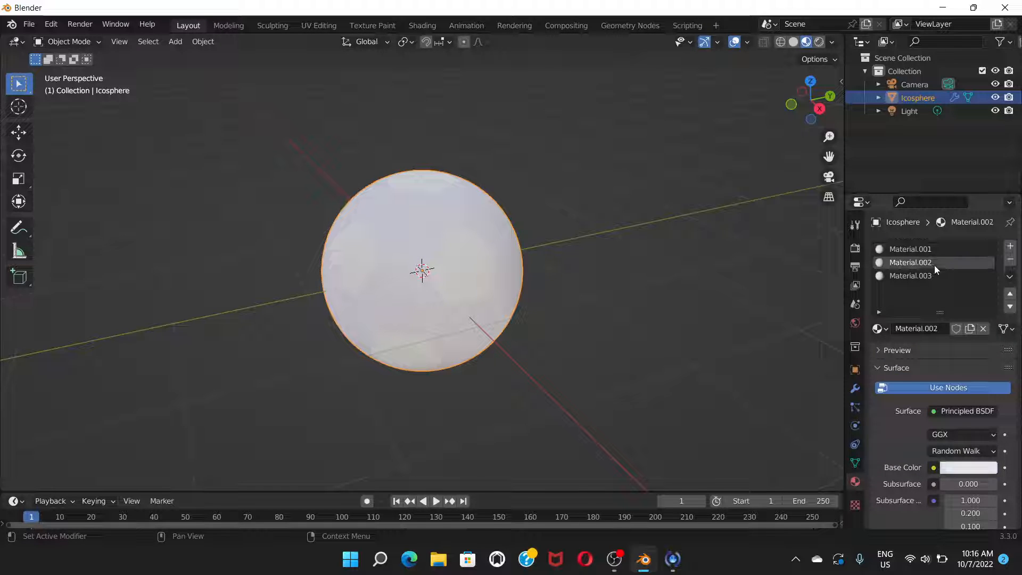
pyautogui.click(953, 468)
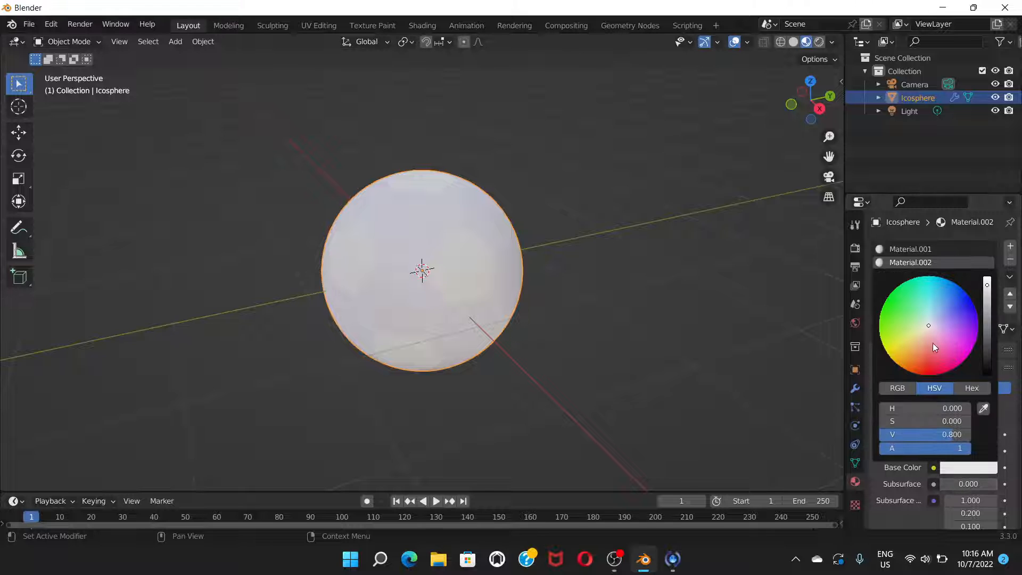
pyautogui.click(934, 358)
pyautogui.moveTo(934, 358); pyautogui.dragTo(933, 369)
pyautogui.moveTo(987, 284); pyautogui.dragTo(987, 323)
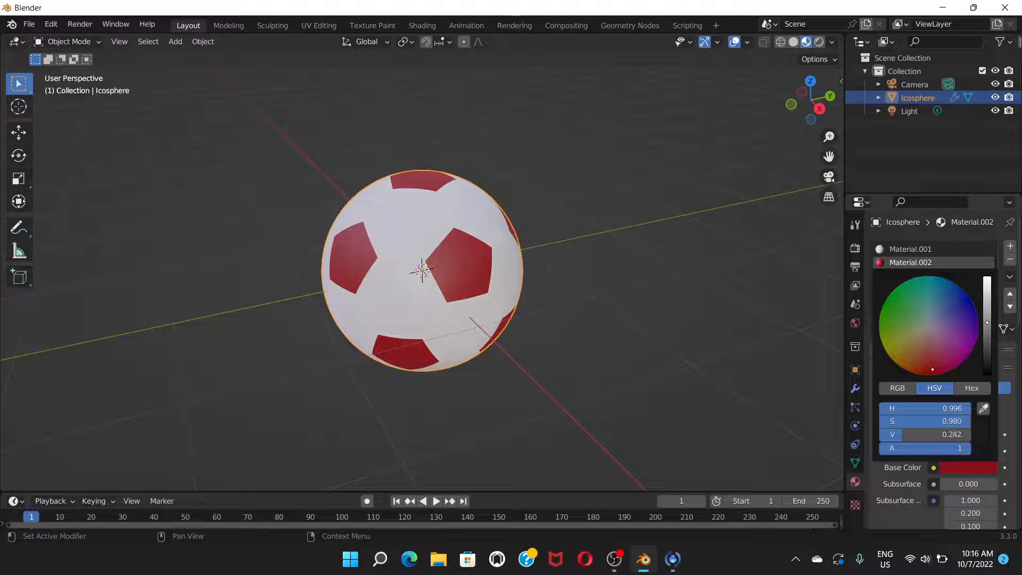
pyautogui.moveTo(953, 434); pyautogui.dragTo(945, 434)
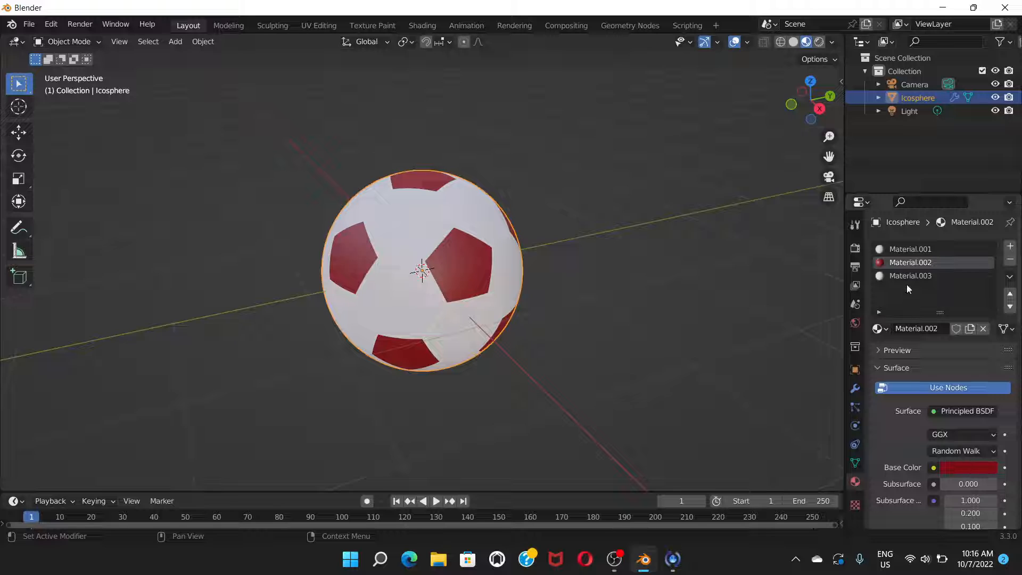
# Change Material.003's base color to an orange-red with hue 0.012 and saturation 0.907 for the seams.
pyautogui.click(909, 278)
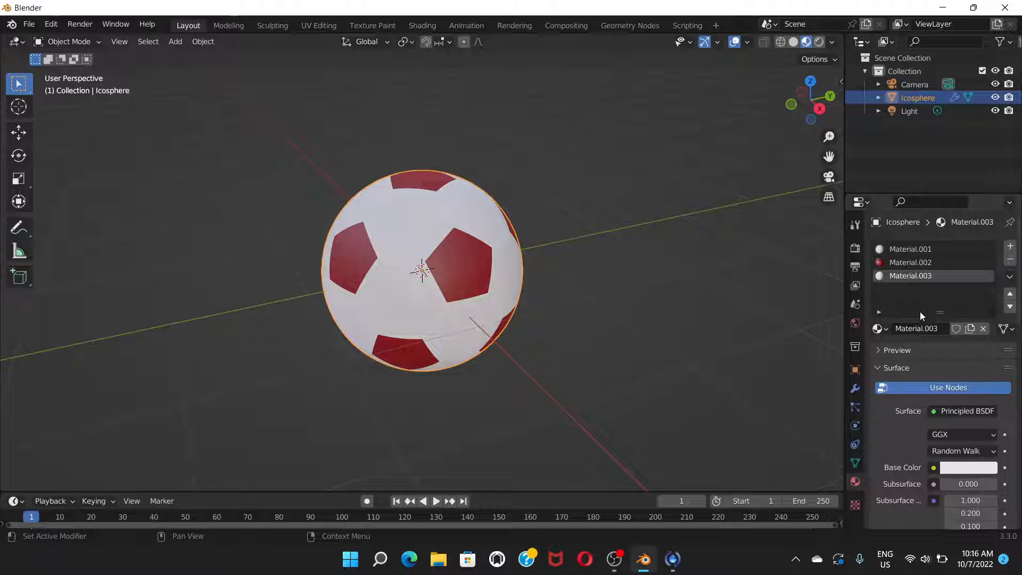
pyautogui.click(970, 469)
pyautogui.click(944, 338)
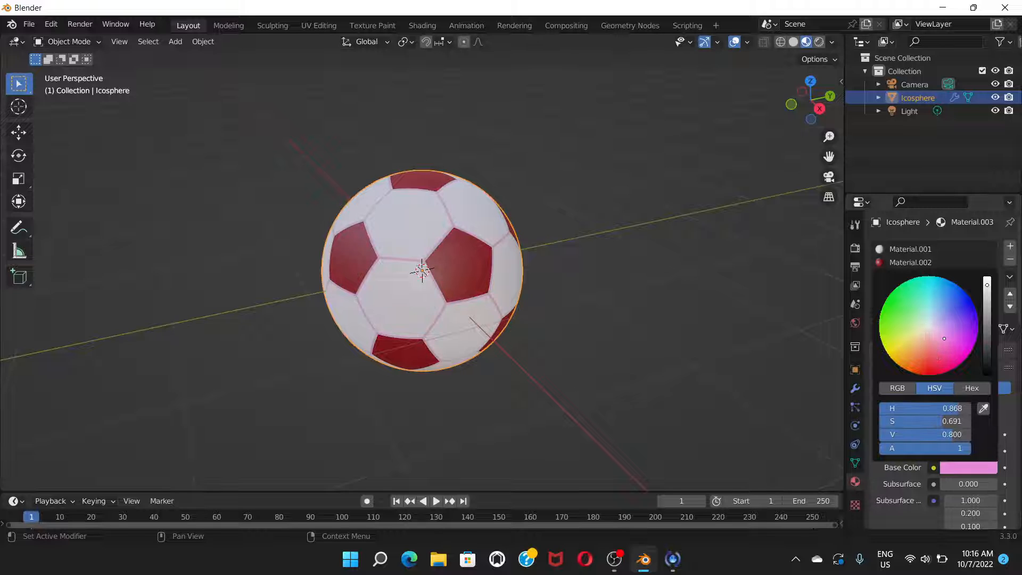
pyautogui.moveTo(944, 338)
pyautogui.mouseDown()
pyautogui.moveTo(933, 364)
pyautogui.moveTo(925, 357)
pyautogui.mouseUp()
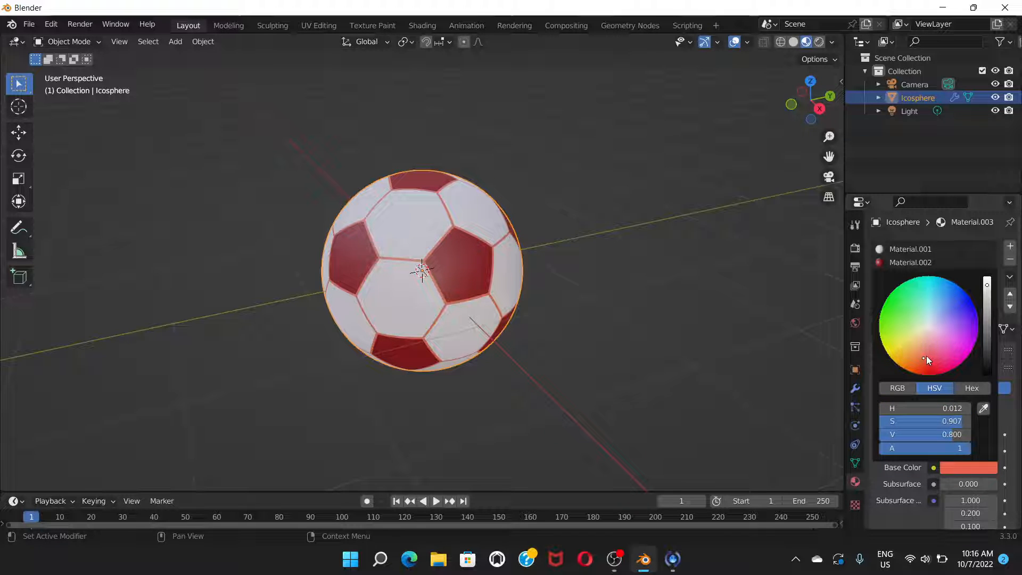
pyautogui.click(965, 470)
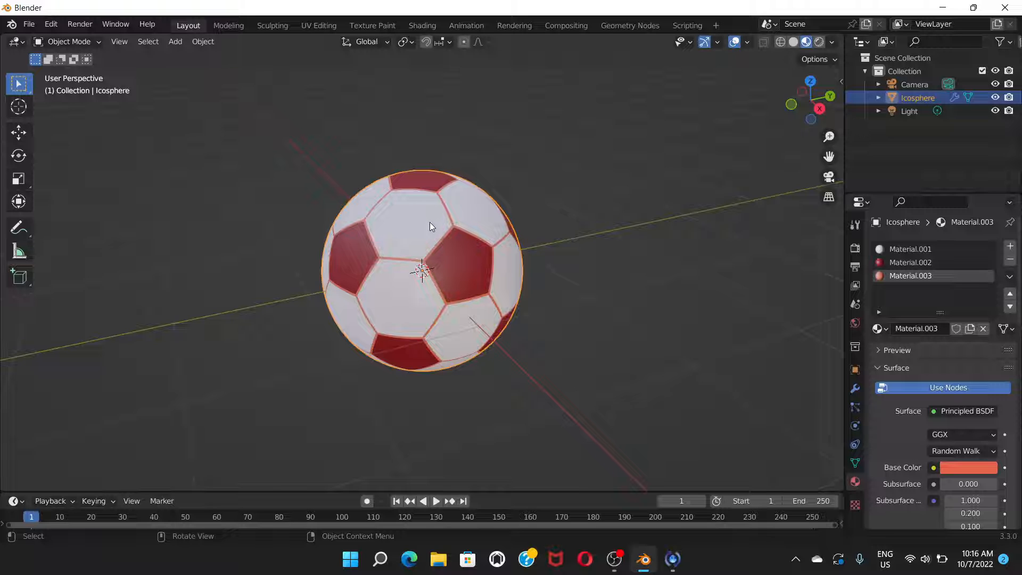
# Apply all transforms to the icosphere and bring up its modifier stack.
pyautogui.hotkey('ctrl', 'a')
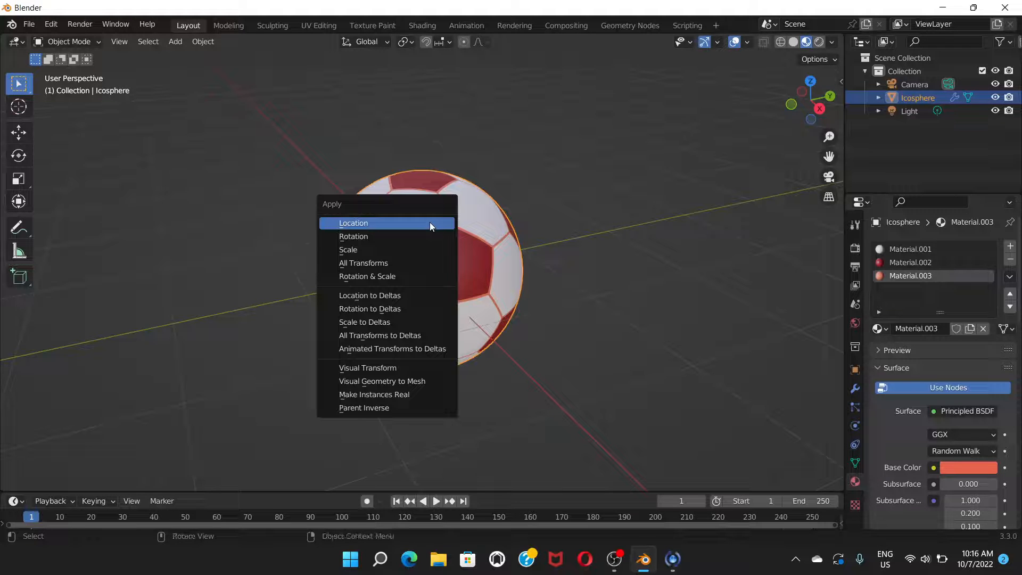
pyautogui.press('a')
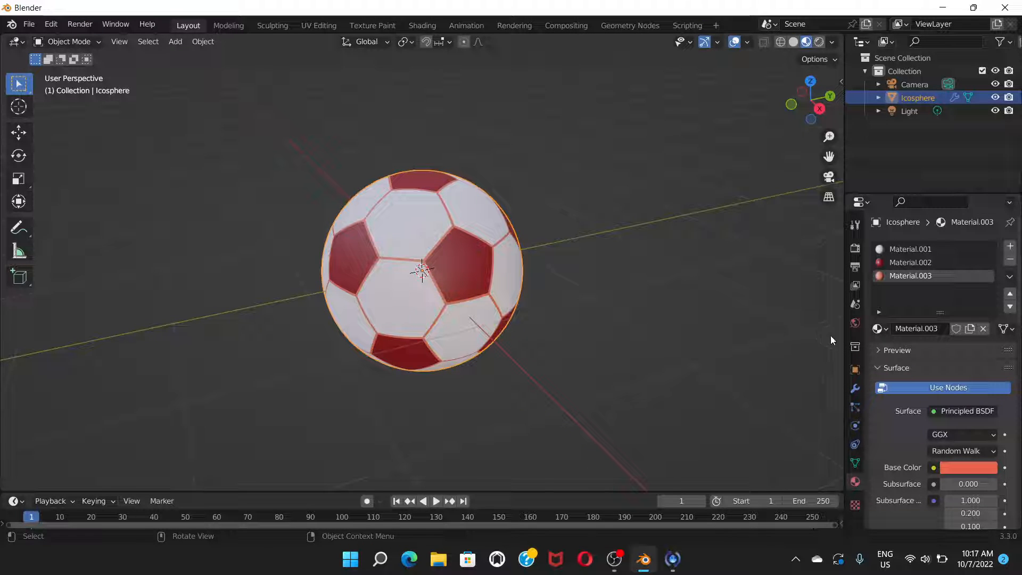
pyautogui.click(856, 390)
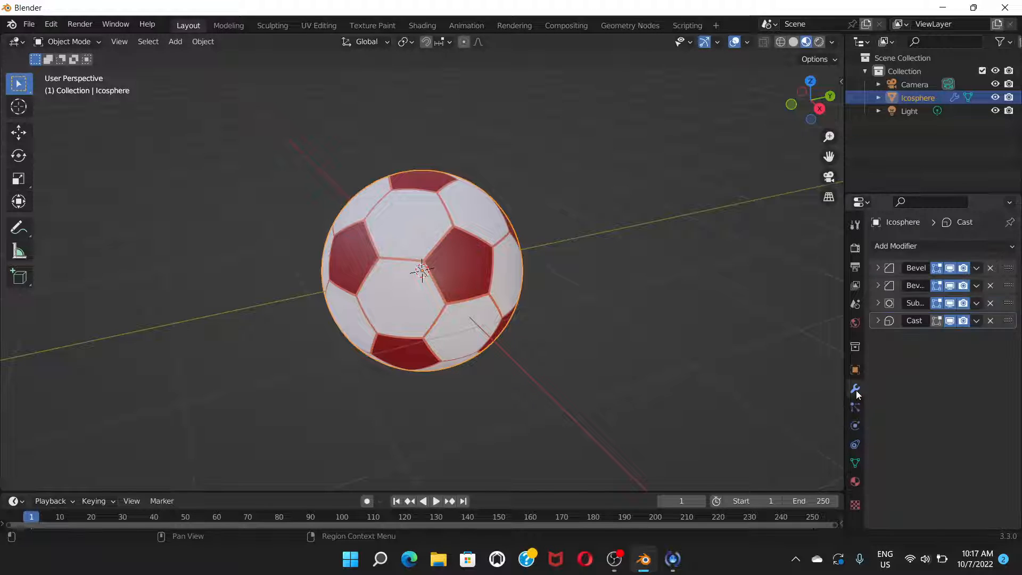
pyautogui.click(975, 269)
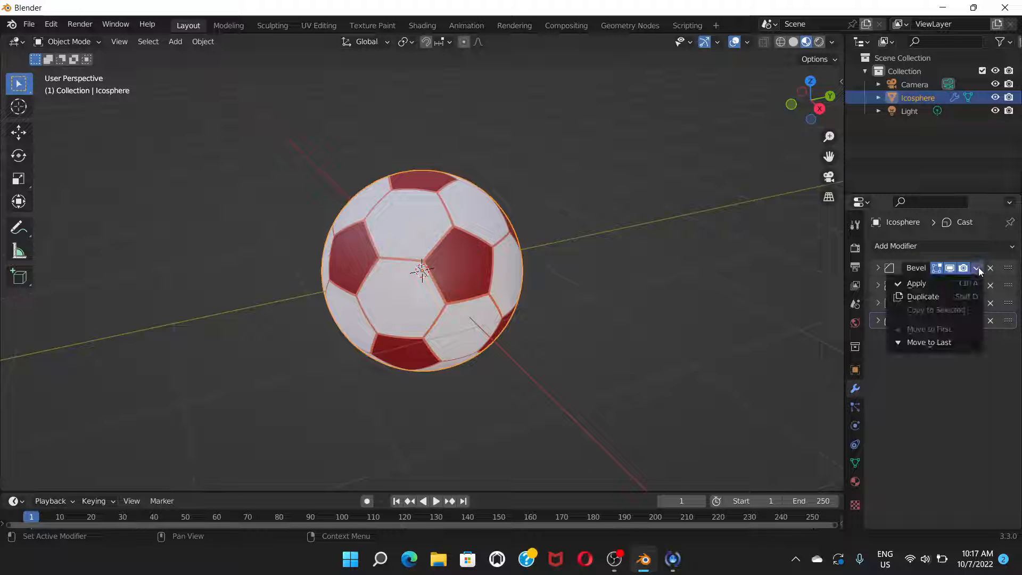
pyautogui.click(931, 283)
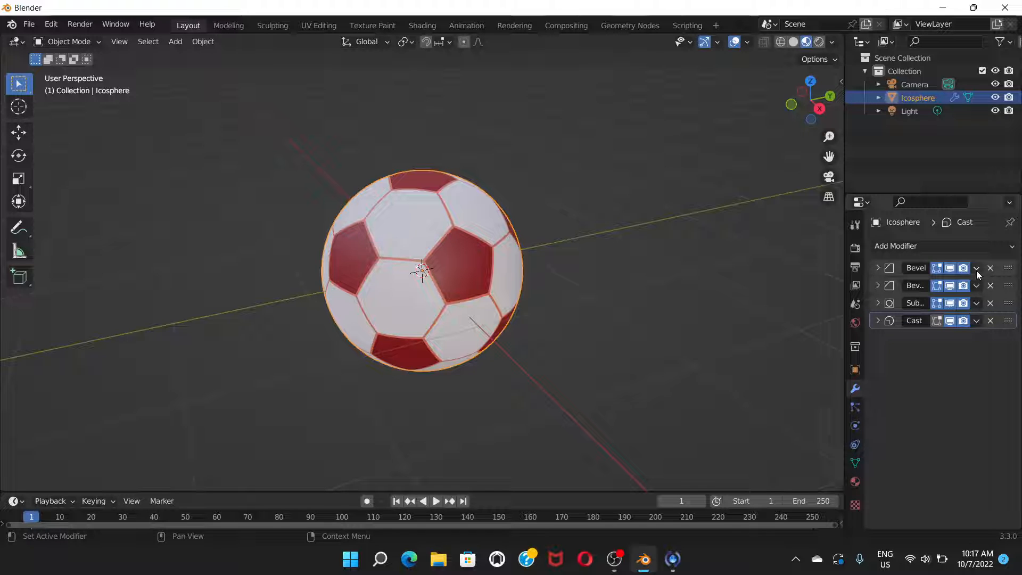
pyautogui.click(976, 269)
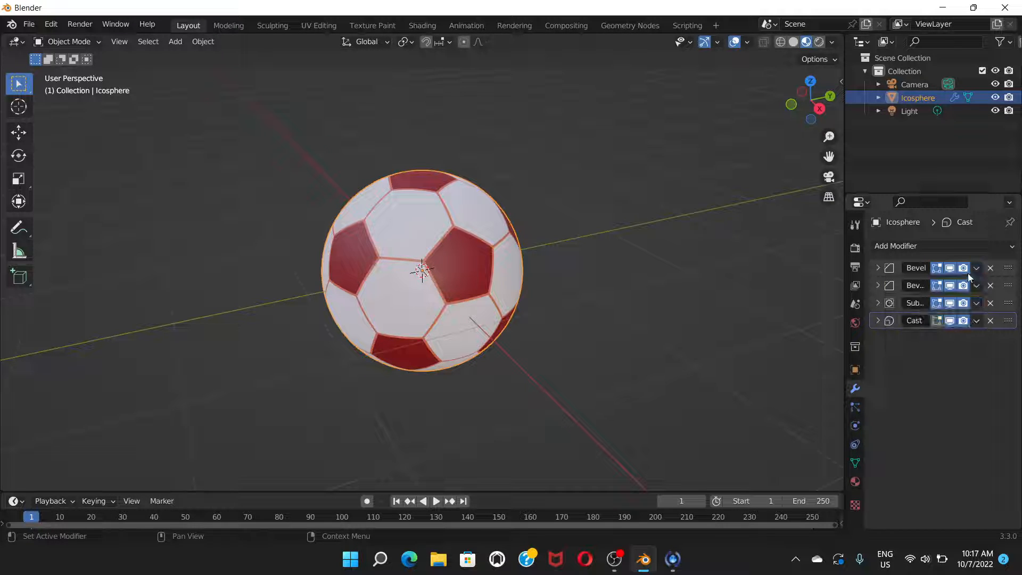
pyautogui.click(978, 269)
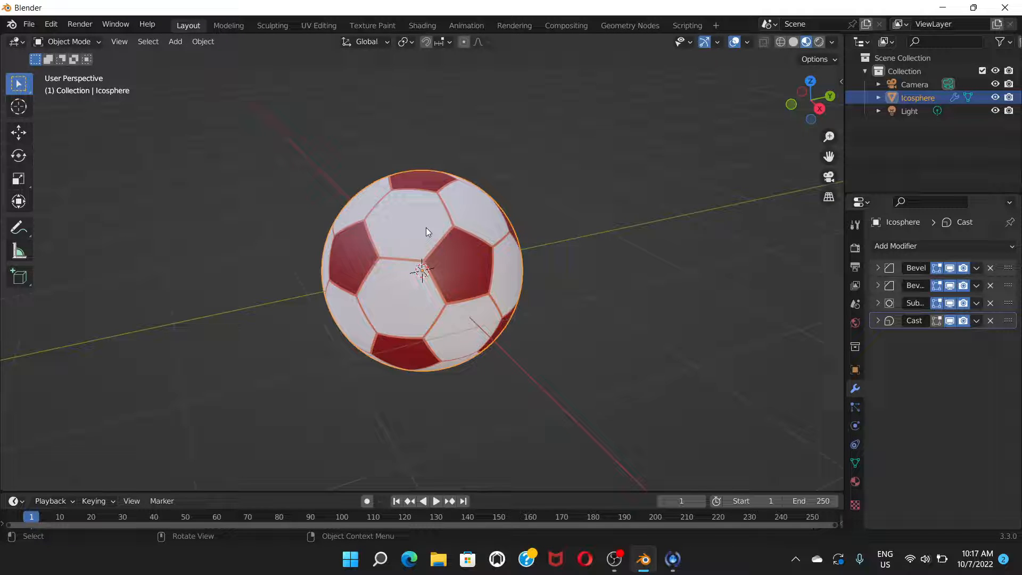
# Bake the icosphere's modifiers into real geometry with Visual Geometry to Mesh and switch to Edit Mode.
pyautogui.hotkey('ctrl', 'a')
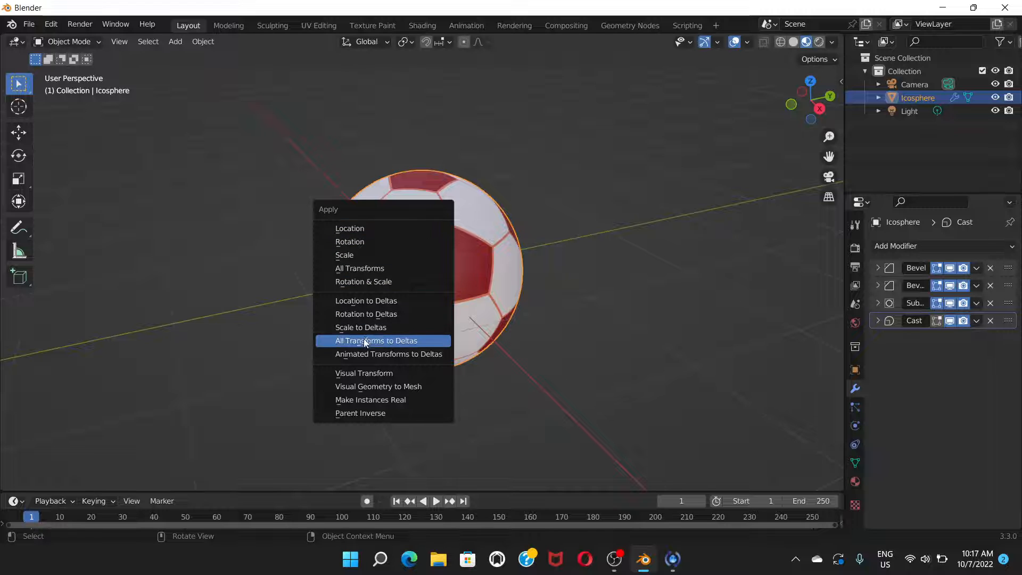
pyautogui.click(401, 386)
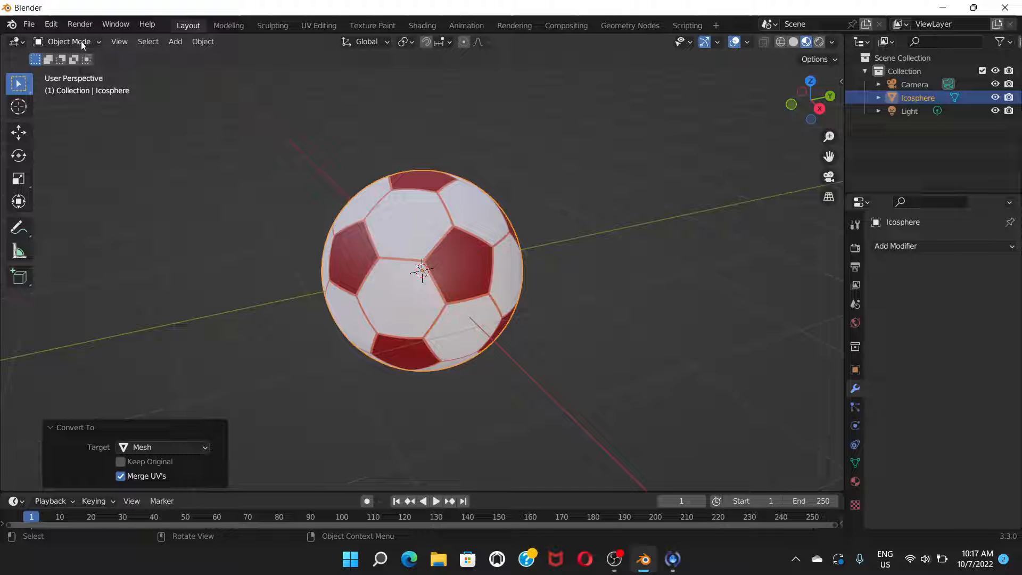
pyautogui.click(97, 41)
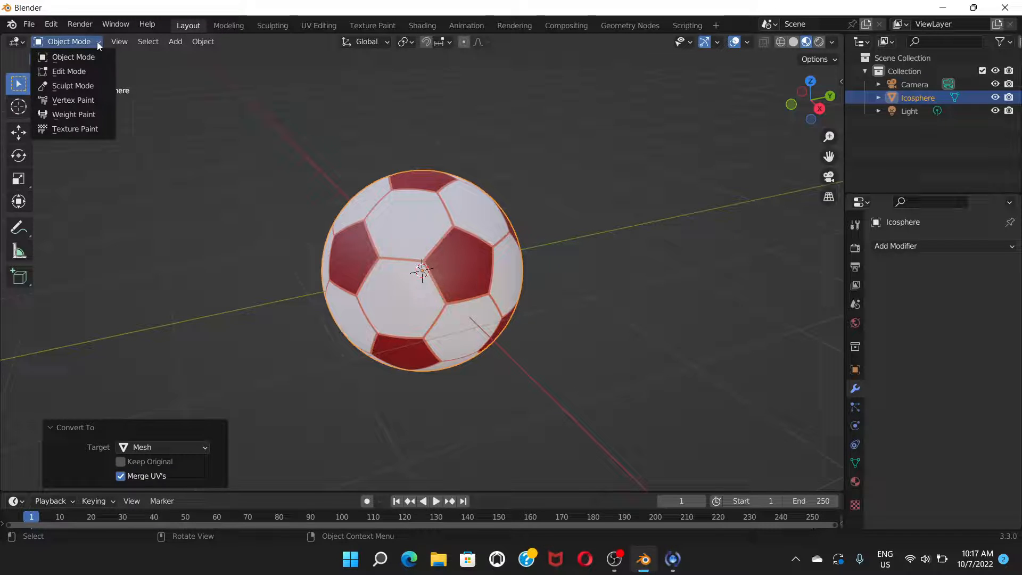
pyautogui.click(77, 71)
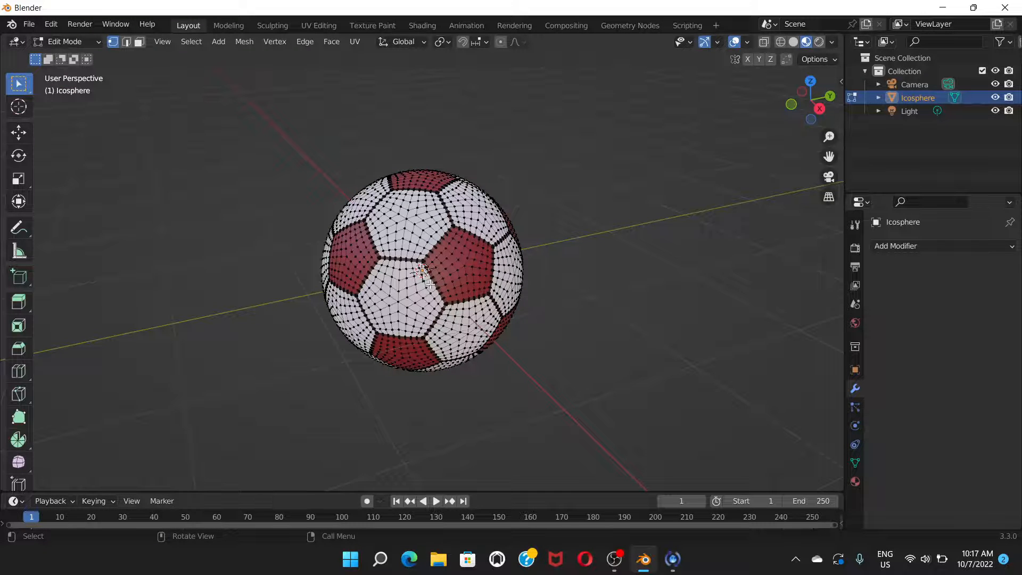
# Select all seam faces that are assigned to Material.003.
pyautogui.scroll(2, 456, 264)
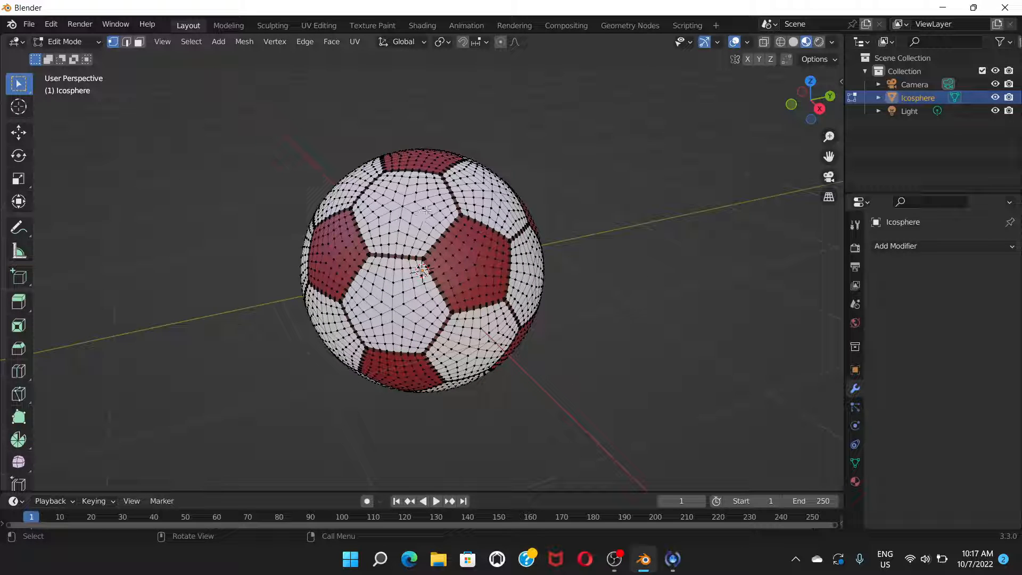
pyautogui.scroll(-1, 432, 205)
pyautogui.scroll(1, 424, 212)
pyautogui.scroll(-1, 425, 212)
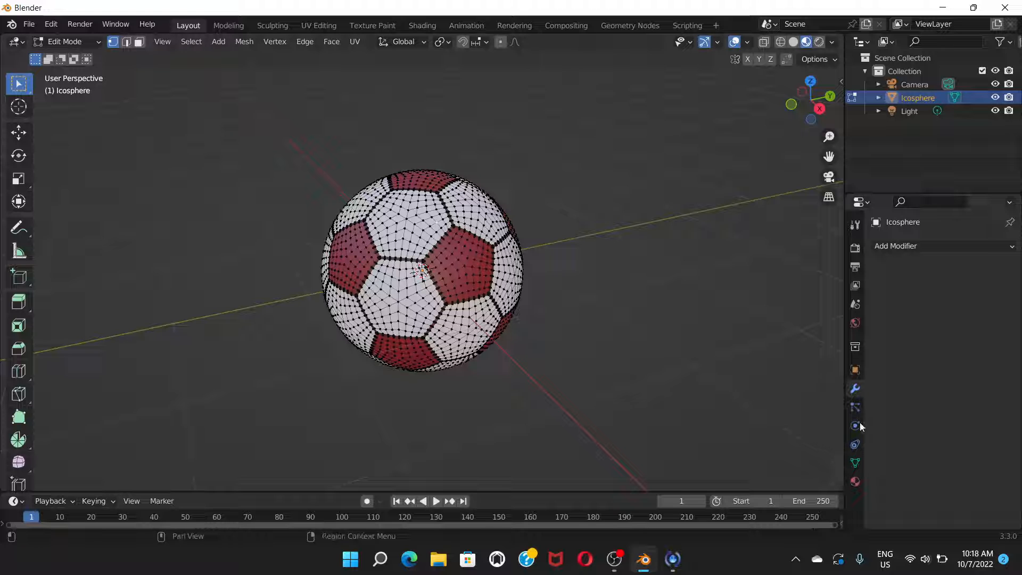
pyautogui.click(856, 482)
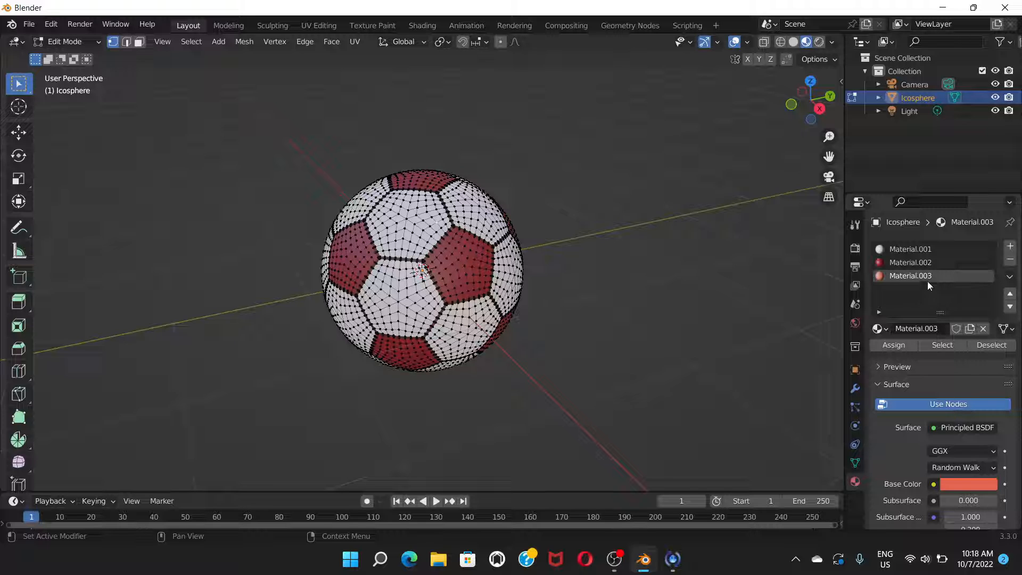
pyautogui.click(940, 345)
pyautogui.scroll(2, 438, 255)
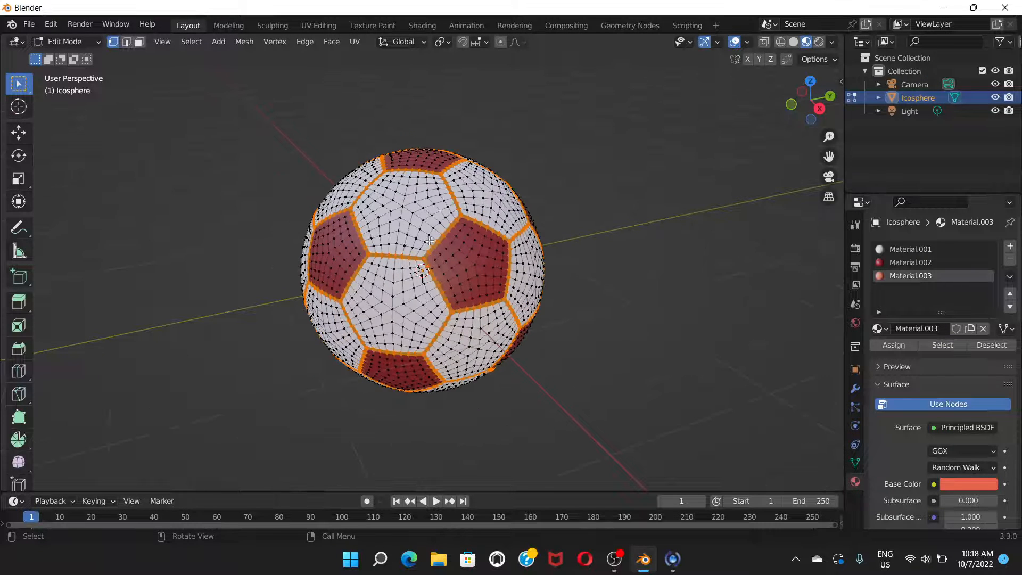
pyautogui.scroll(3, 429, 243)
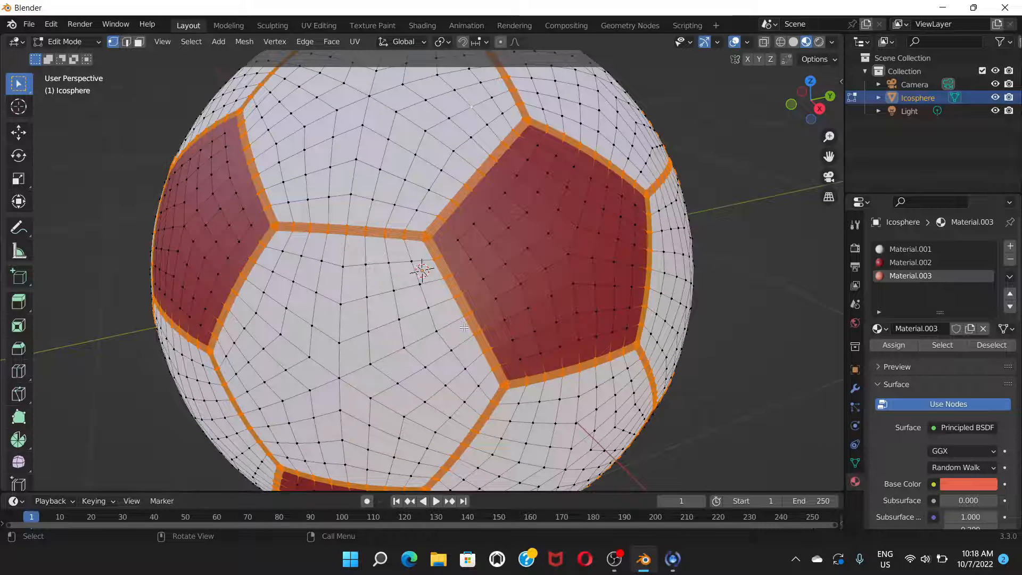
pyautogui.scroll(-4, 458, 184)
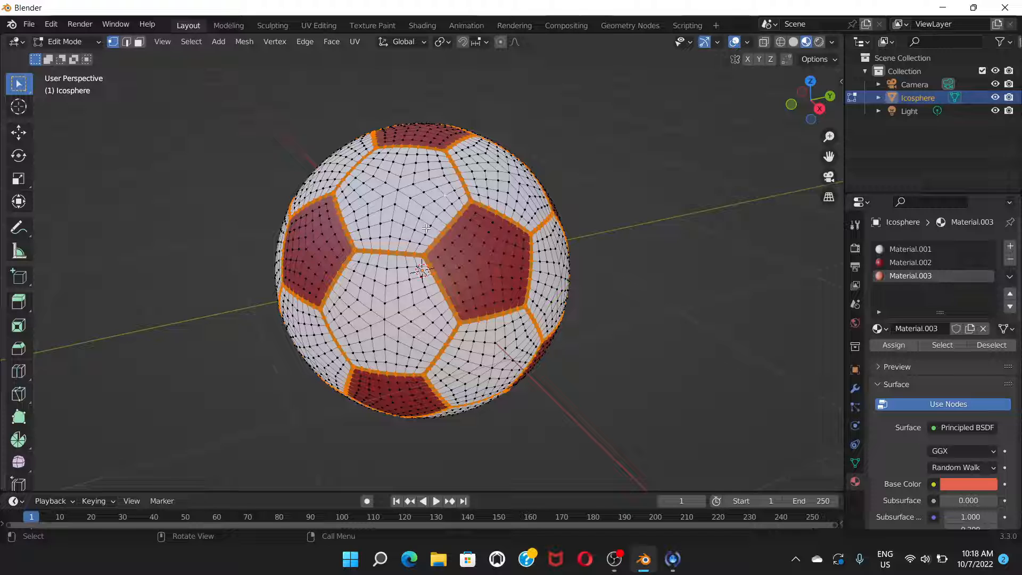
pyautogui.press('alt')
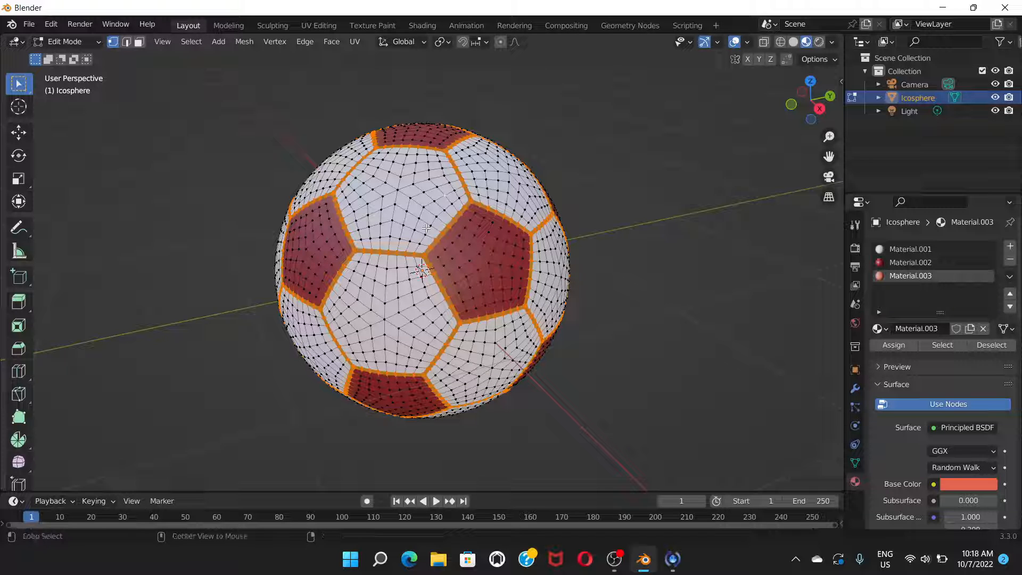
pyautogui.hotkey('alt', 'e')
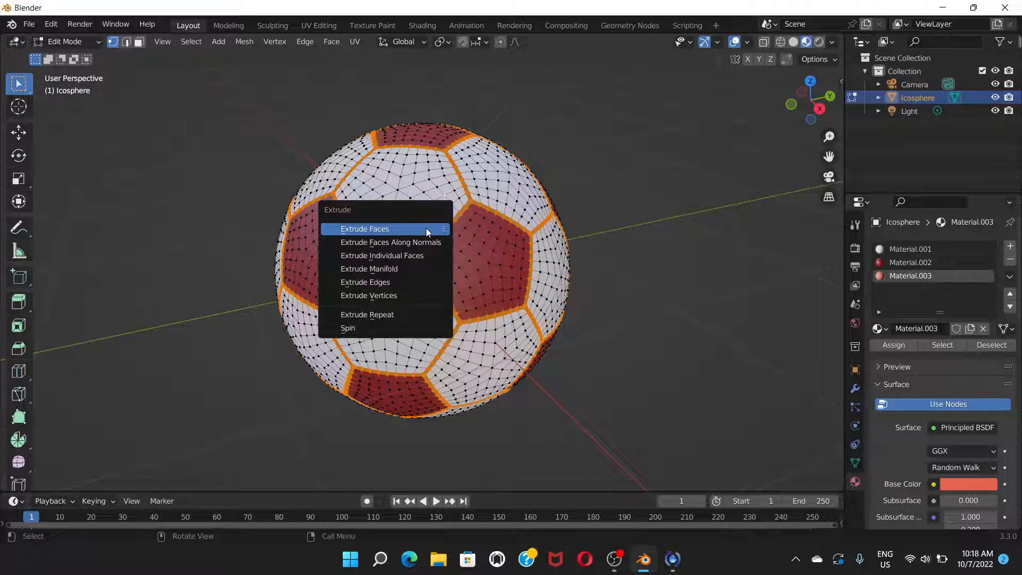
pyautogui.press('Escape')
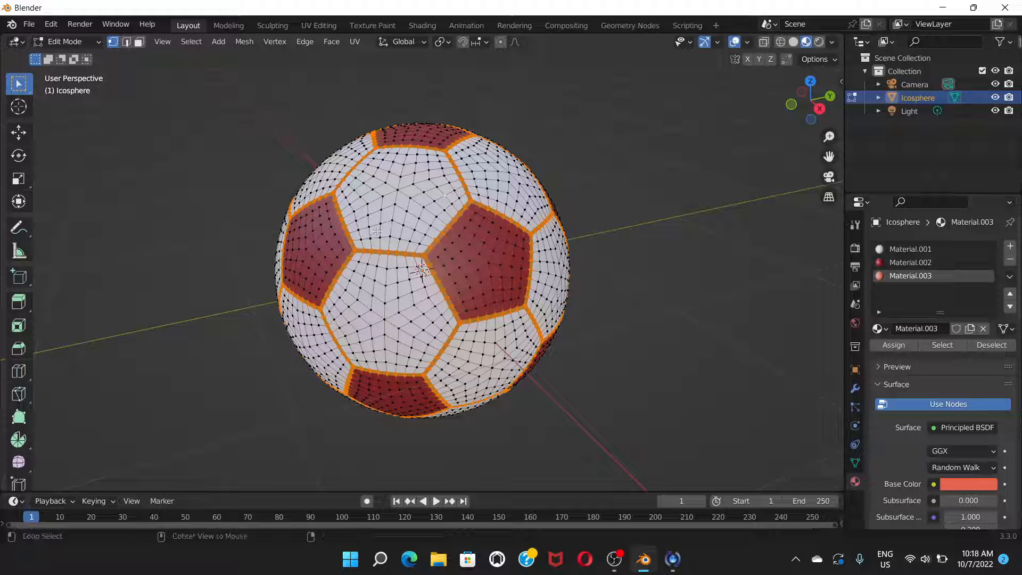
# Extrude the selected seam faces inward along their normals by about -0.019 m and clear the selection.
pyautogui.hotkey('alt', 'e')
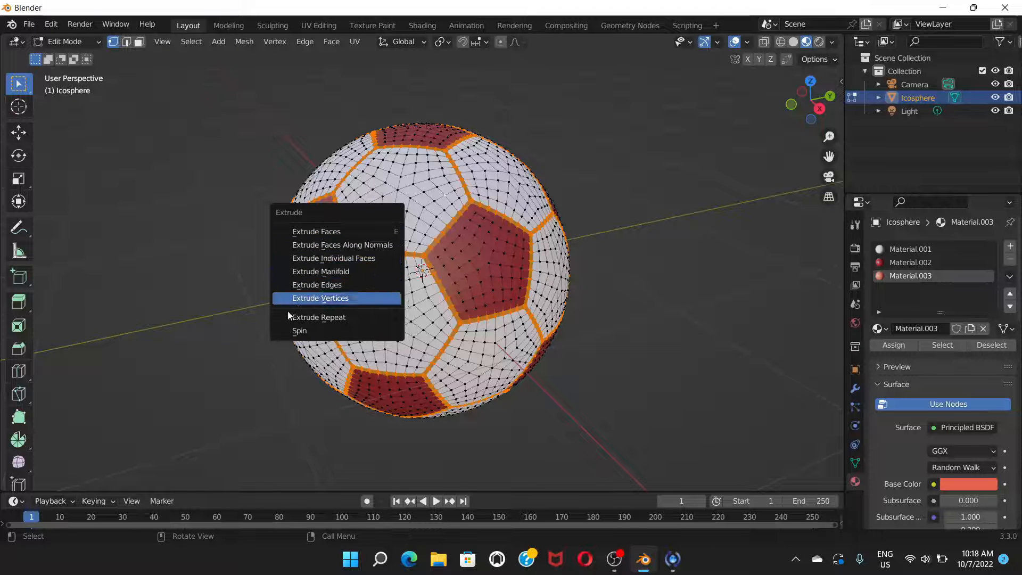
pyautogui.click(320, 245)
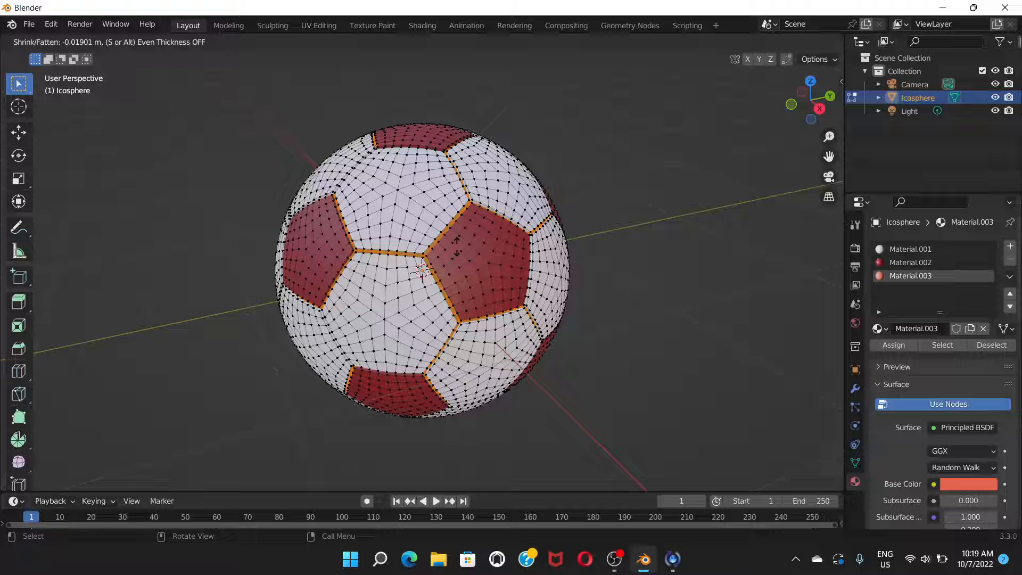
pyautogui.click(456, 246)
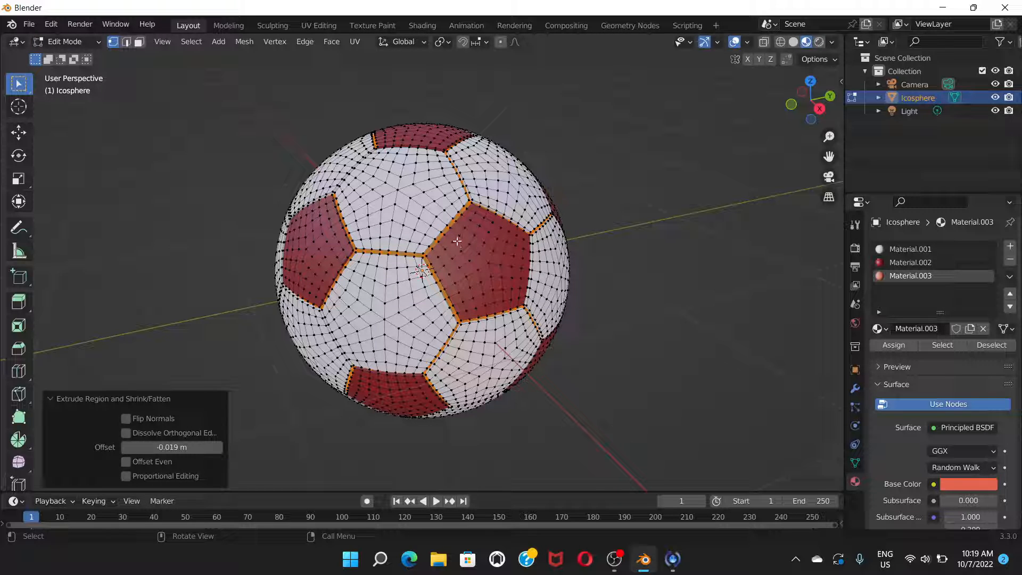
pyautogui.click(671, 235)
# Return to Object Mode and apply Shade Smooth to the football.
pyautogui.scroll(4, 507, 229)
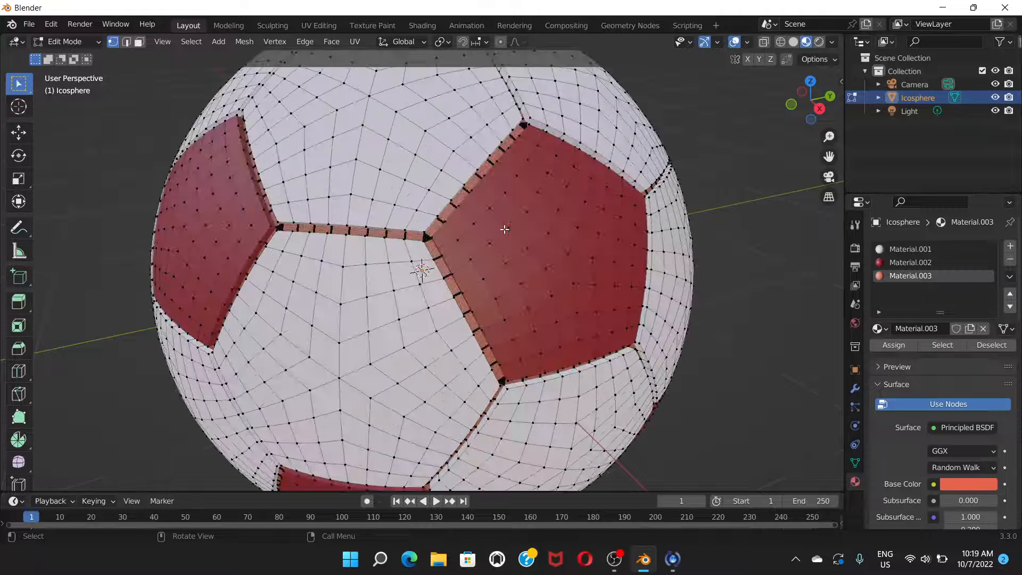
pyautogui.scroll(-2, 507, 229)
pyautogui.click(91, 41)
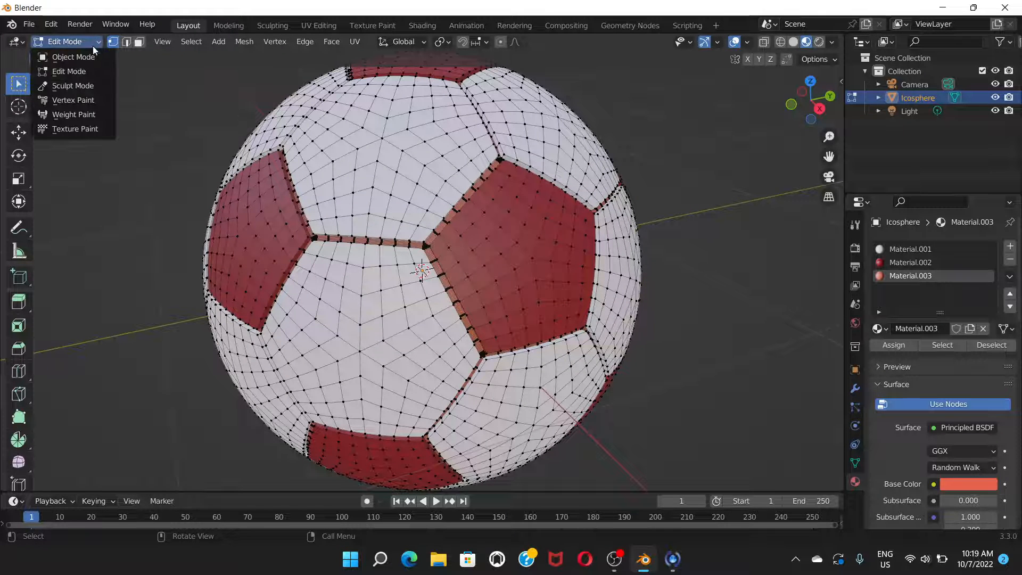
pyautogui.click(79, 56)
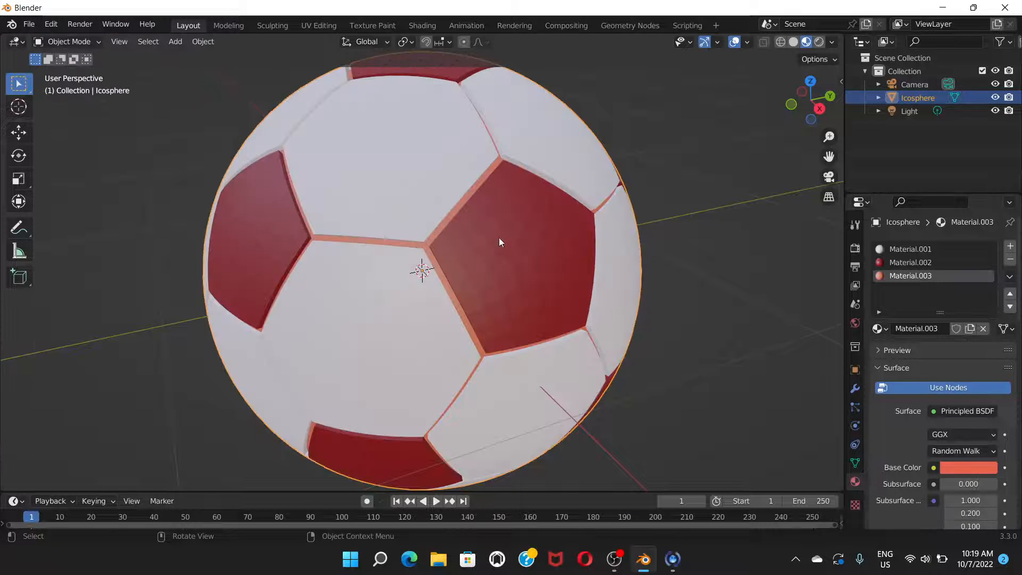
pyautogui.moveTo(499, 242); pyautogui.dragTo(466, 250, button='middle')
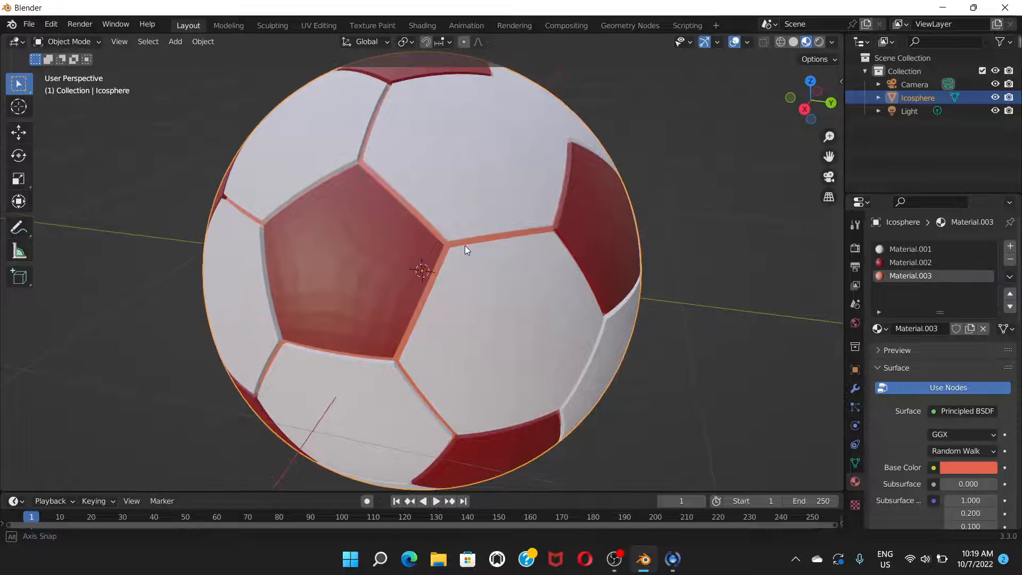
pyautogui.rightClick(446, 172)
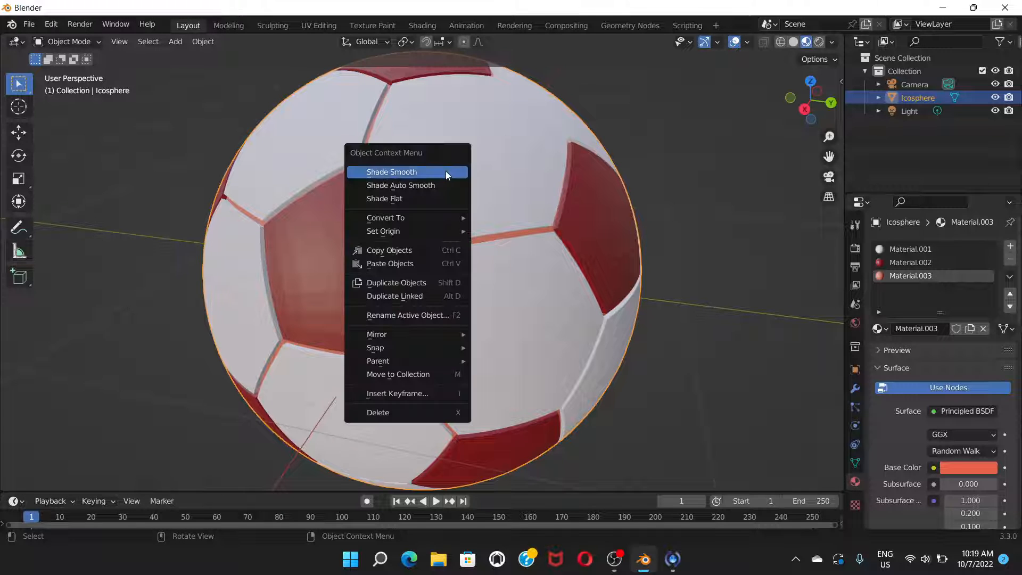
pyautogui.click(380, 174)
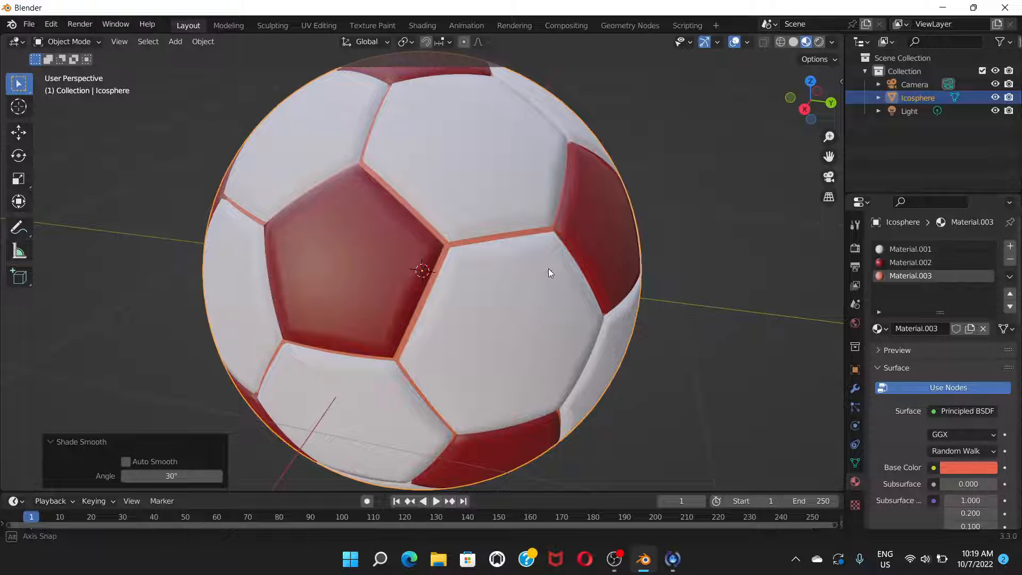
# Examine the football's smooth-shaded panels and recessed seams from several sides and distances.
pyautogui.moveTo(548, 269); pyautogui.dragTo(492, 262, button='middle')
pyautogui.scroll(-2, 491, 258)
pyautogui.scroll(2, 491, 258)
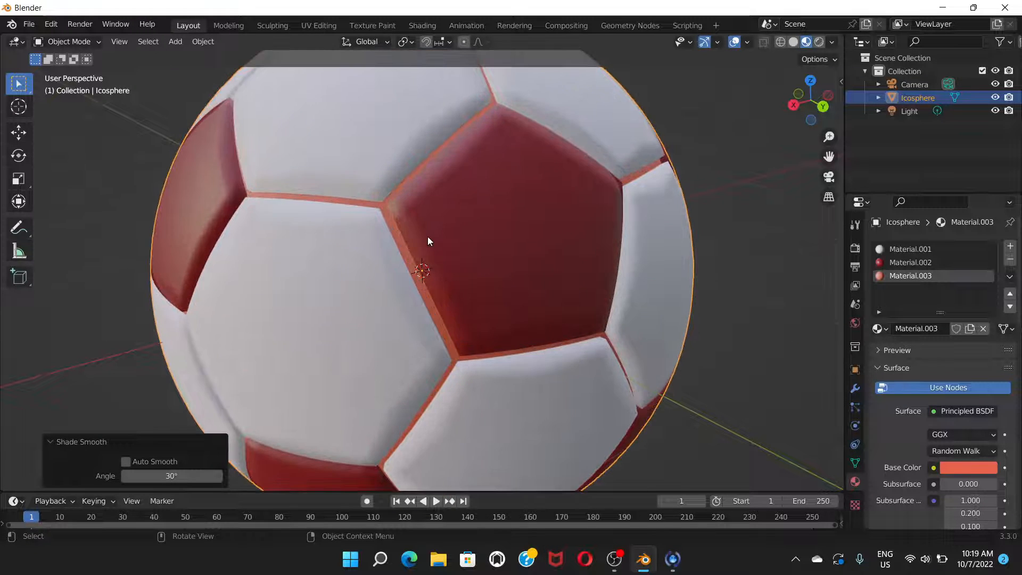
pyautogui.scroll(-5, 428, 237)
pyautogui.moveTo(444, 231); pyautogui.dragTo(491, 222, button='middle')
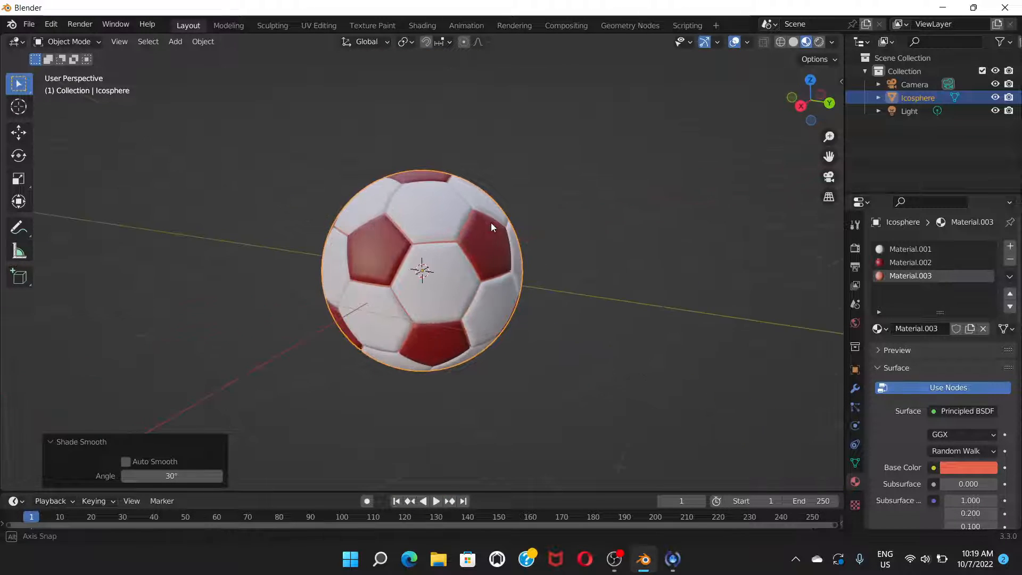
pyautogui.scroll(-2, 454, 277)
pyautogui.scroll(-2, 433, 273)
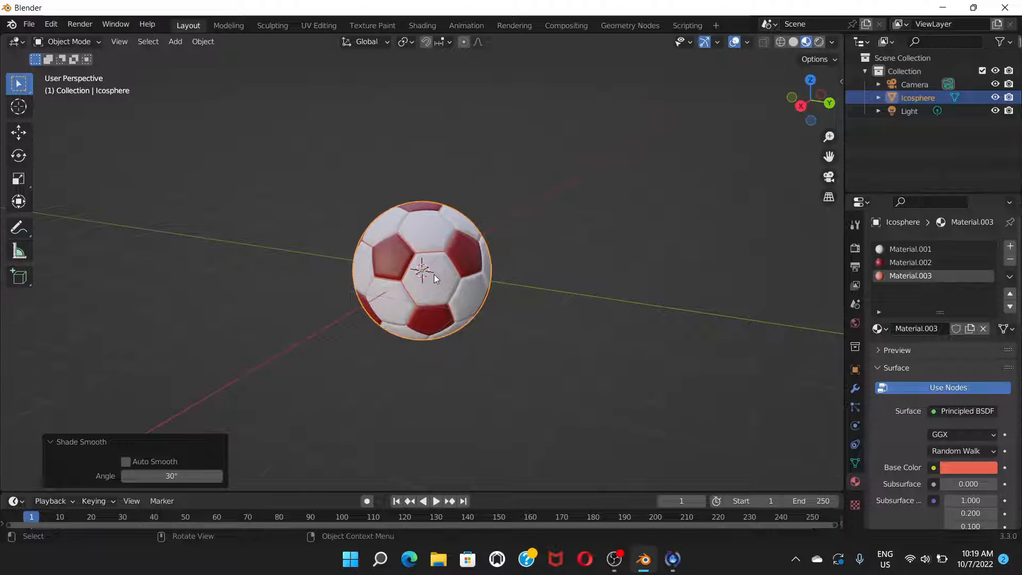
pyautogui.scroll(2, 433, 274)
pyautogui.scroll(-2, 433, 274)
pyautogui.scroll(1, 433, 283)
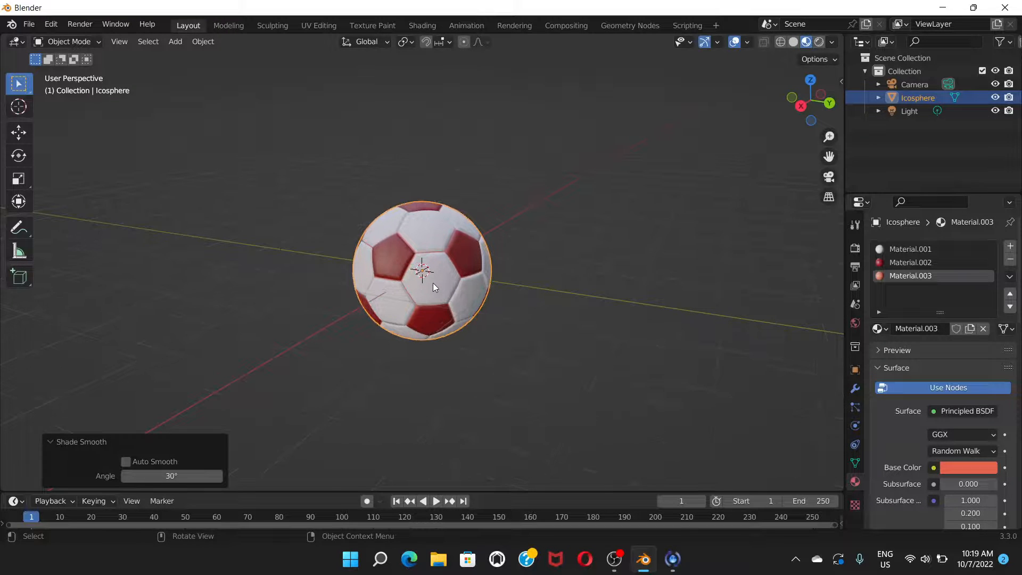
pyautogui.scroll(-3, 439, 282)
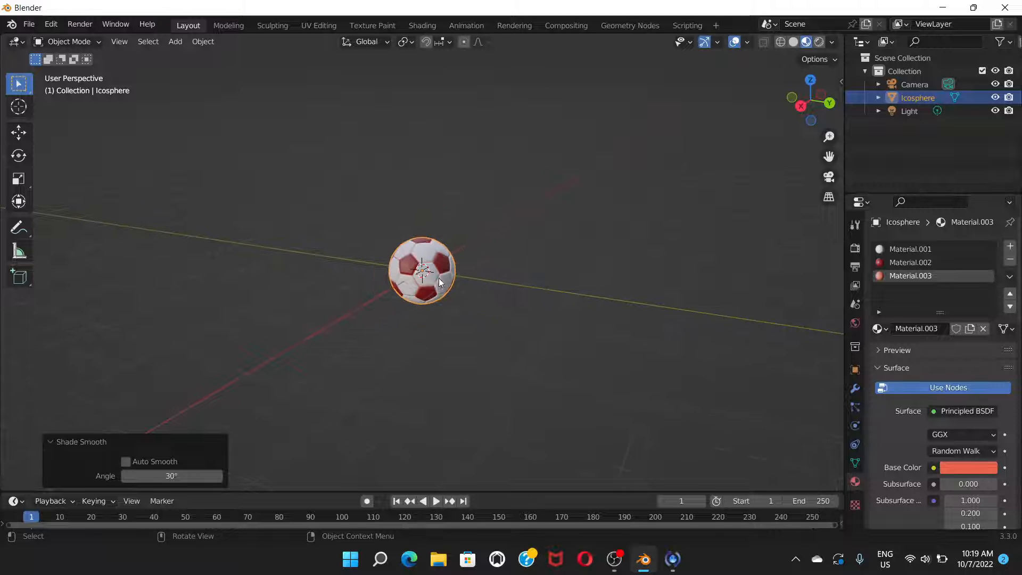
pyautogui.scroll(-1, 430, 284)
pyautogui.scroll(2, 431, 282)
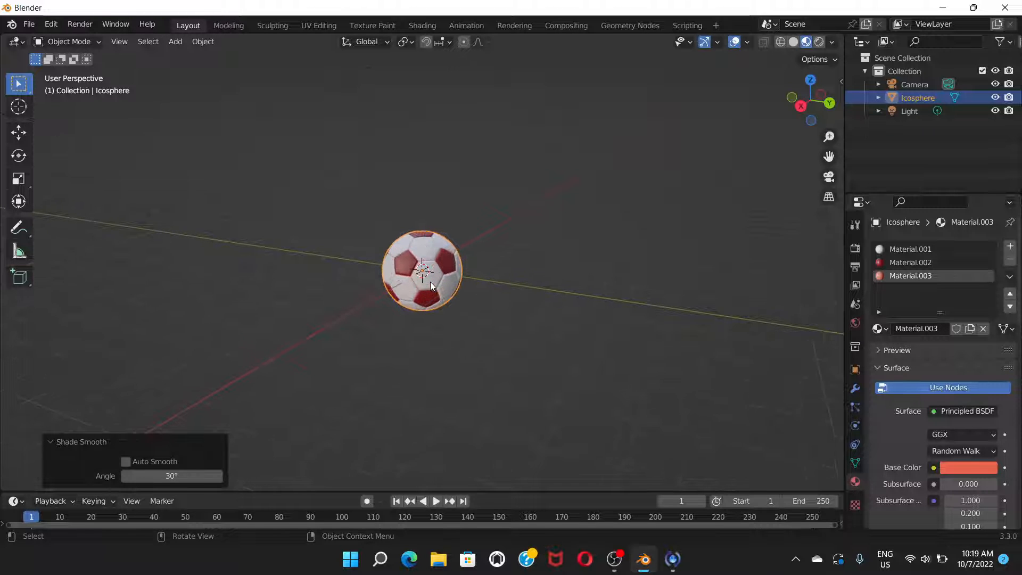
# Add a 2 m mesh plane at the world origin.
pyautogui.click(175, 42)
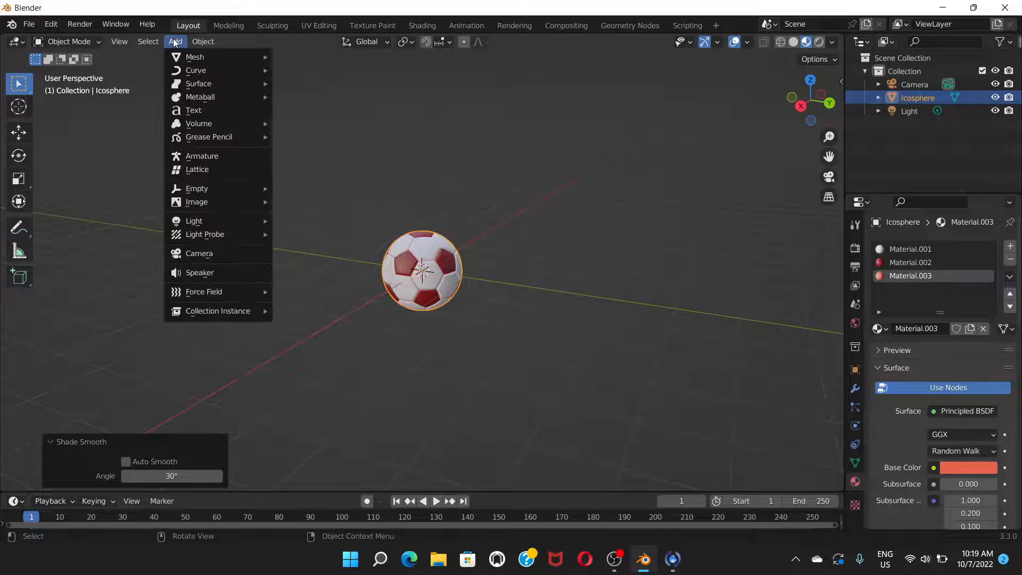
pyautogui.moveTo(203, 41)
pyautogui.moveTo(212, 58)
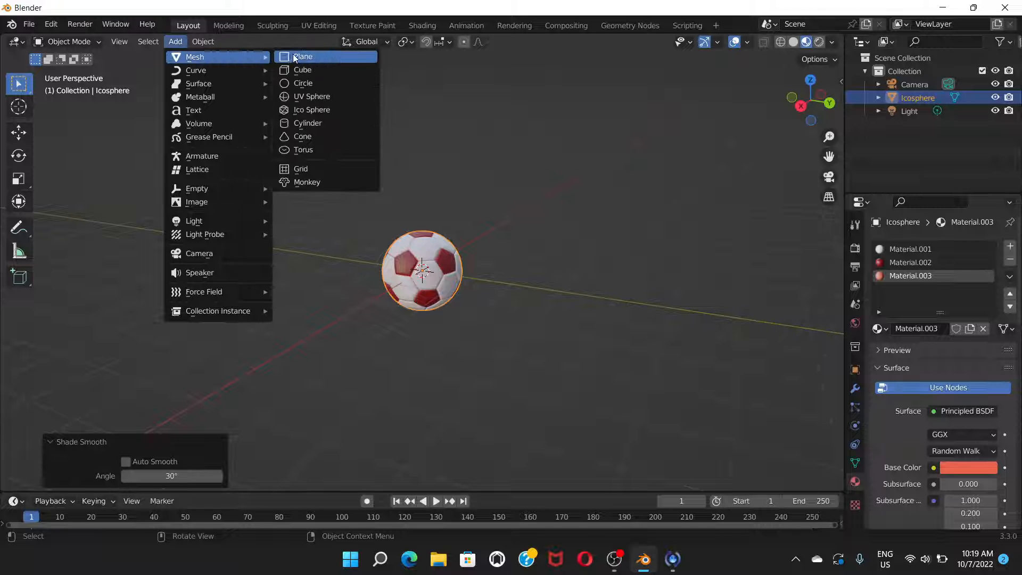
pyautogui.click(300, 56)
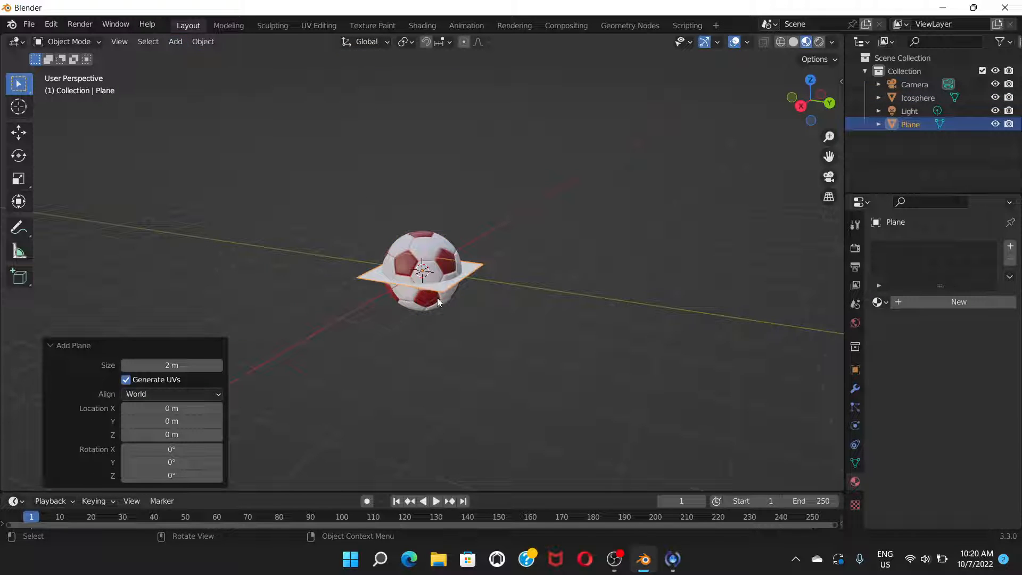
# Scale the plane uniformly by about 4.886 and lower it about 0.945 m along the global Z axis beneath the football.
pyautogui.press('s')
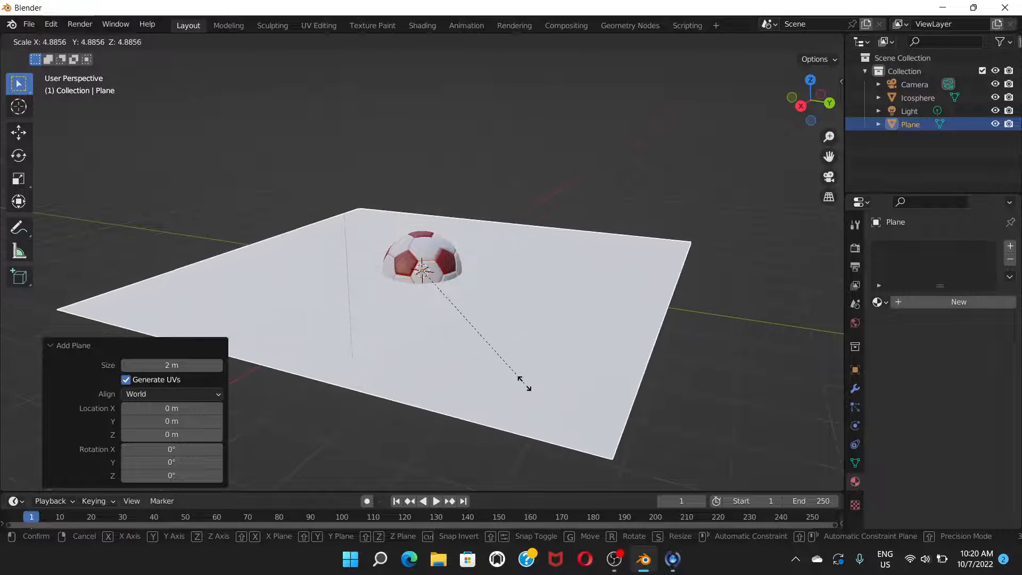
pyautogui.click(524, 382)
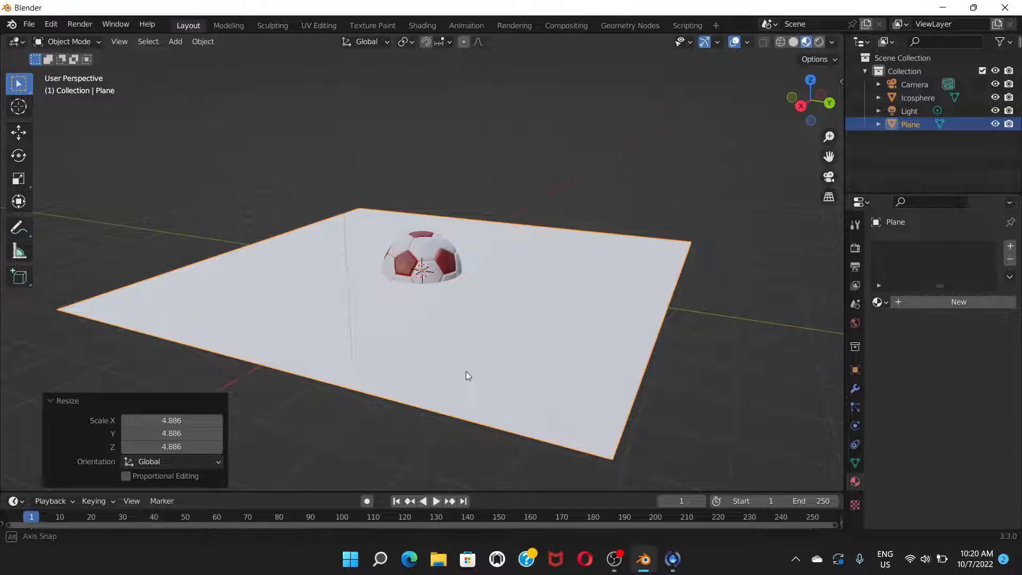
pyautogui.moveTo(466, 372); pyautogui.dragTo(464, 351, button='middle')
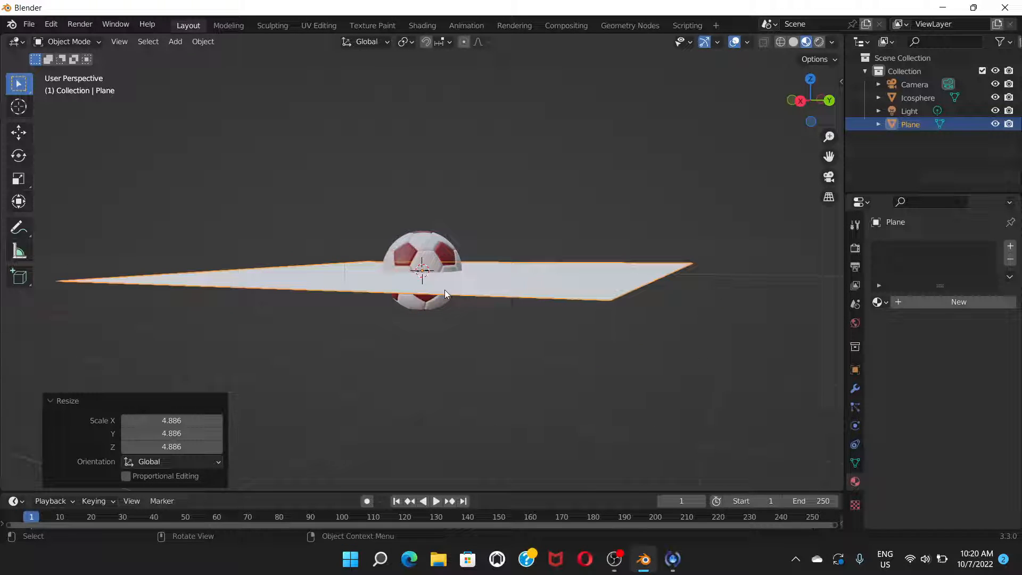
pyautogui.press('g')
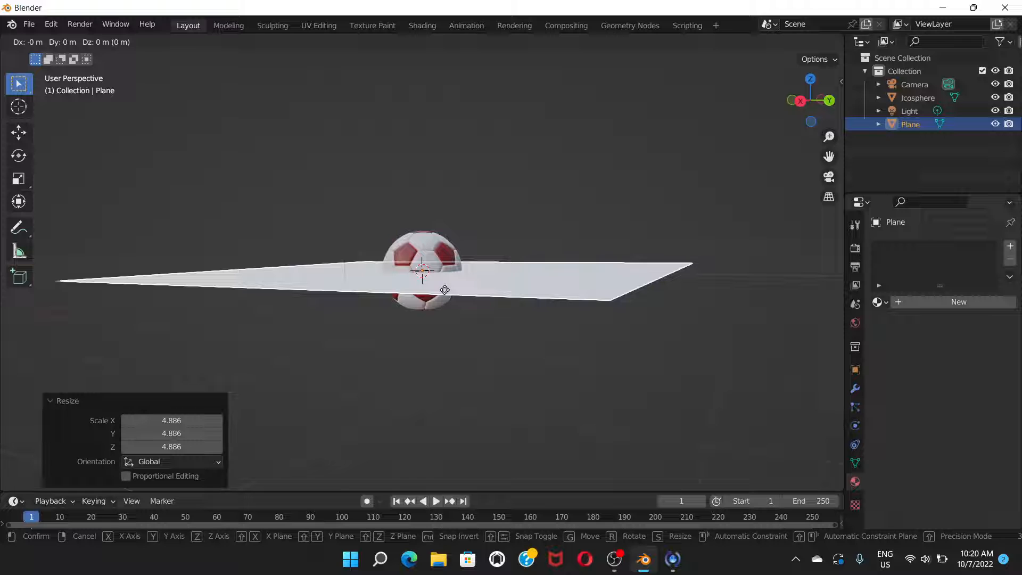
pyautogui.press('z')
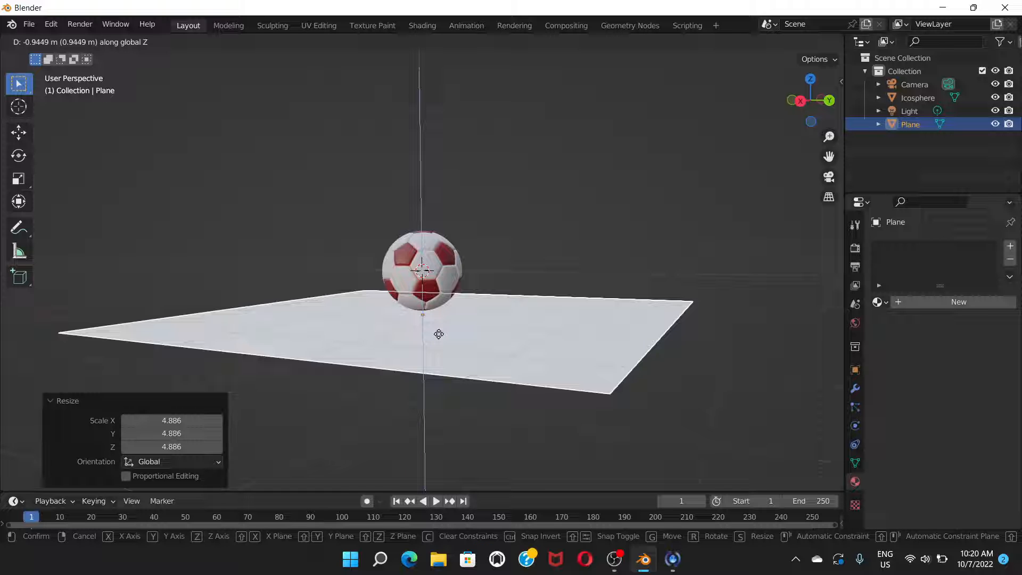
pyautogui.click(439, 334)
# In Edit Mode, extrude only the plane's edge behind the football about 4.145 m upward along Z to form a wall.
pyautogui.moveTo(473, 293); pyautogui.dragTo(519, 312, button='middle')
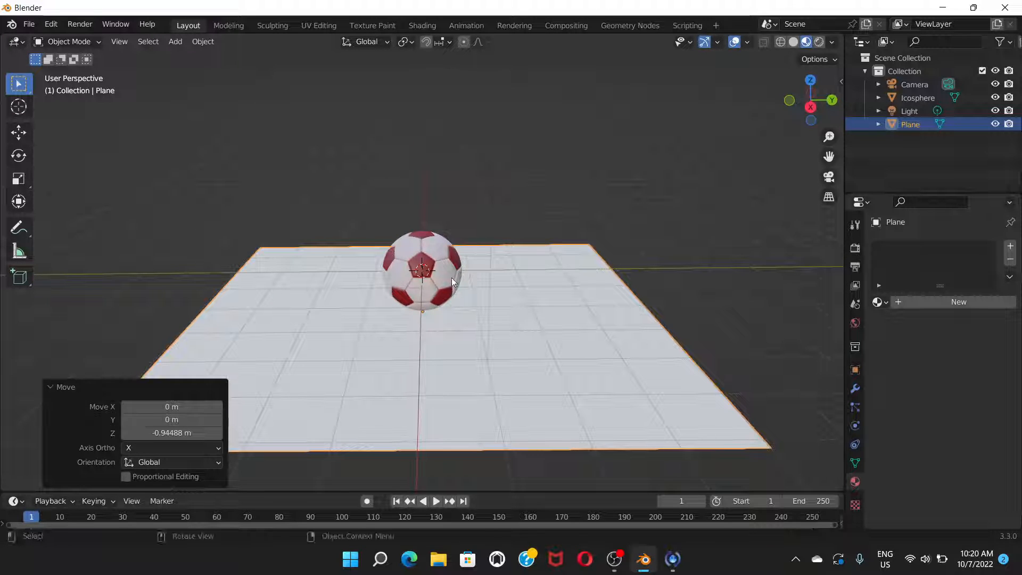
pyautogui.moveTo(452, 277)
pyautogui.mouseDown(button='middle')
pyautogui.moveTo(458, 263)
pyautogui.moveTo(465, 285)
pyautogui.mouseUp(button='middle')
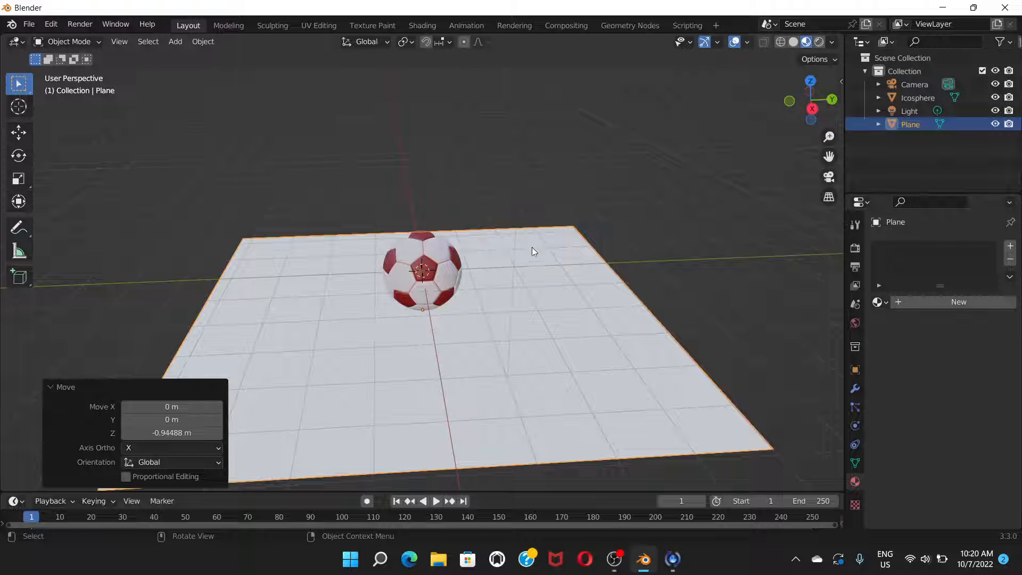
pyautogui.moveTo(526, 277)
pyautogui.mouseDown(button='middle')
pyautogui.moveTo(474, 280)
pyautogui.moveTo(525, 283)
pyautogui.moveTo(522, 293)
pyautogui.mouseUp(button='middle')
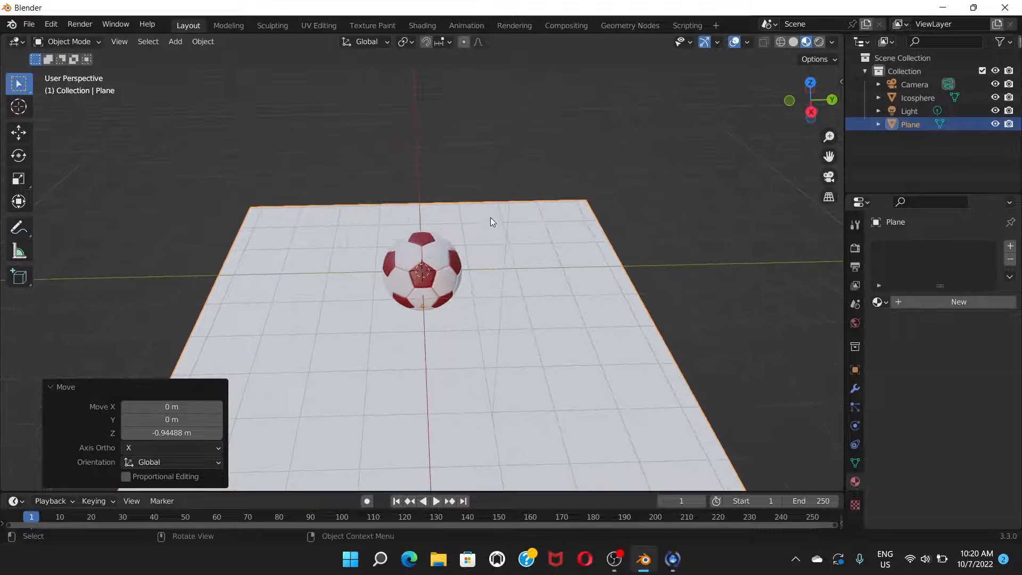
pyautogui.click(89, 42)
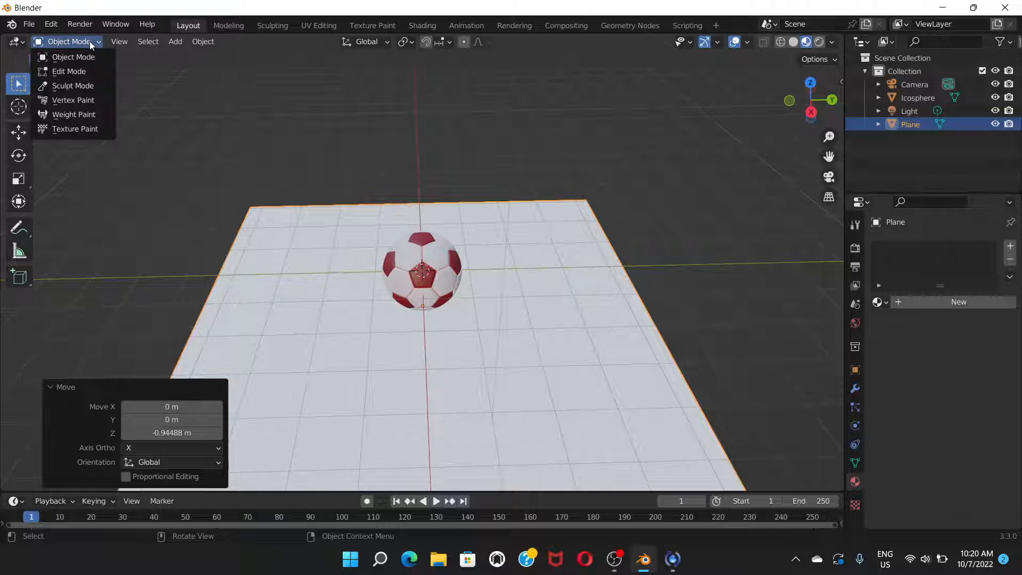
pyautogui.click(86, 72)
pyautogui.moveTo(520, 219); pyautogui.dragTo(494, 214, button='middle')
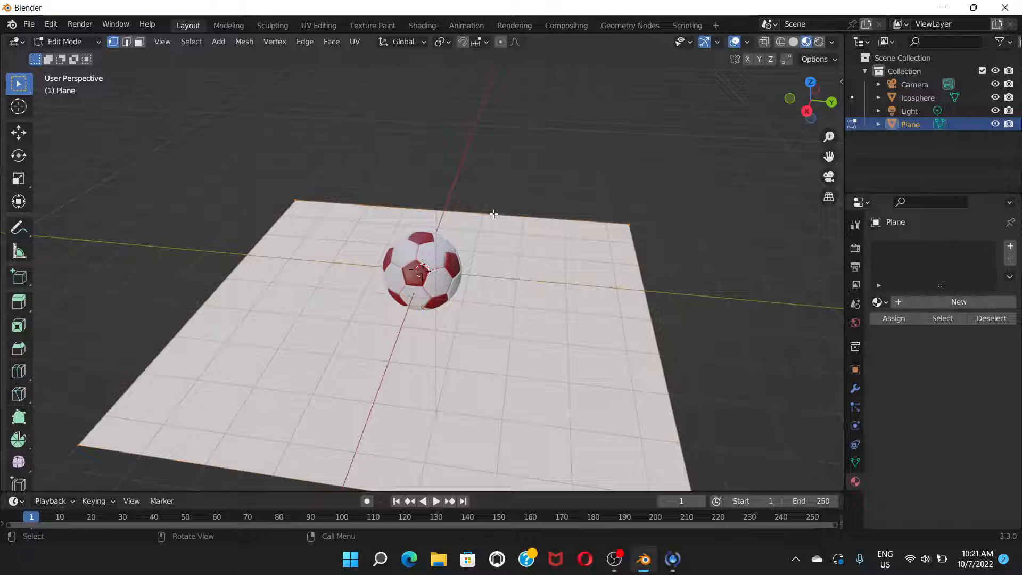
pyautogui.click(126, 44)
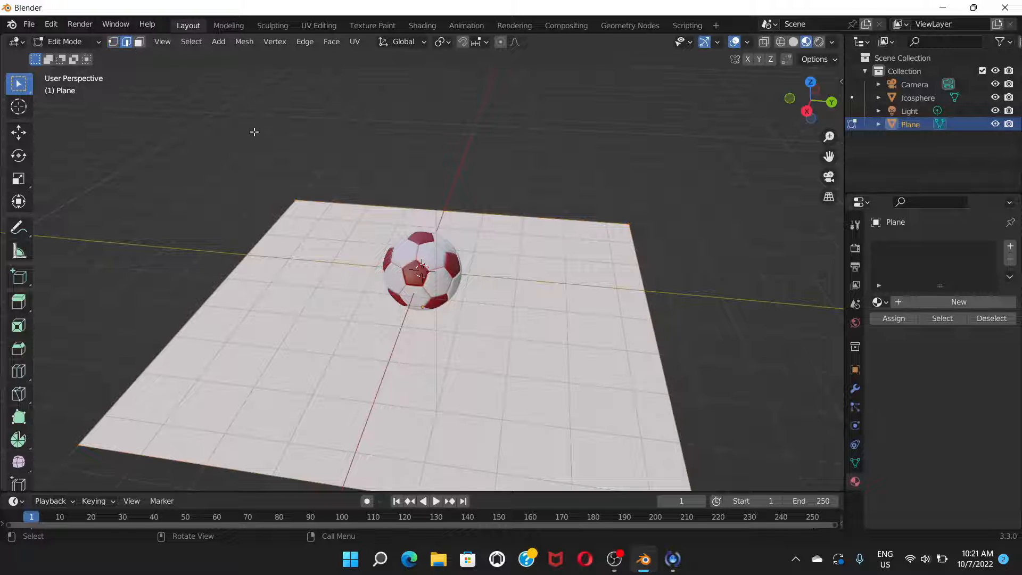
pyautogui.hotkey('alt', 'a')
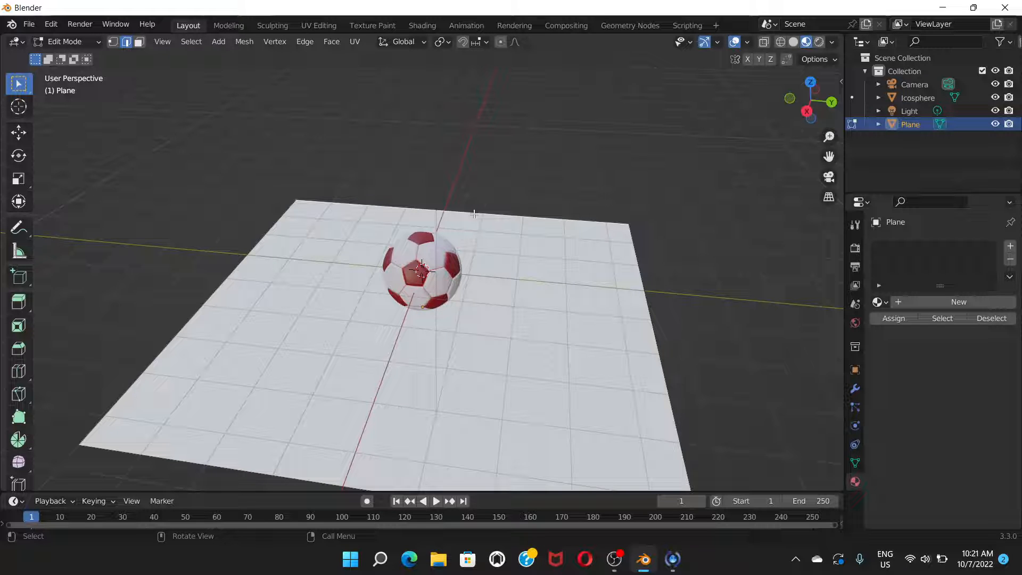
pyautogui.click(474, 213)
pyautogui.press('e')
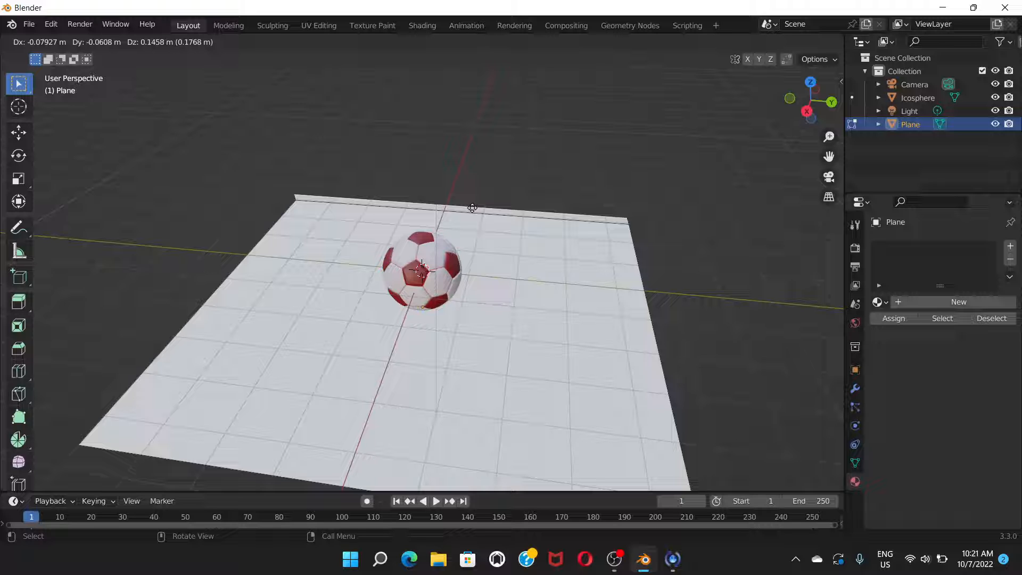
pyautogui.press('z')
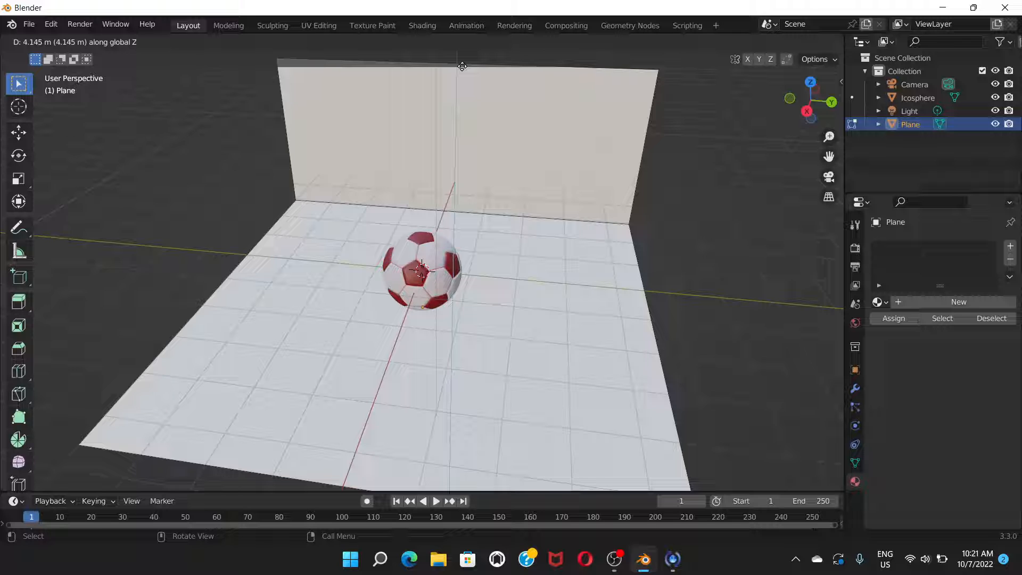
pyautogui.click(462, 66)
# Select the floor and wall faces and bevel their shared corner about 0.178 m wide with 10 segments.
pyautogui.moveTo(485, 123); pyautogui.dragTo(518, 190, button='middle')
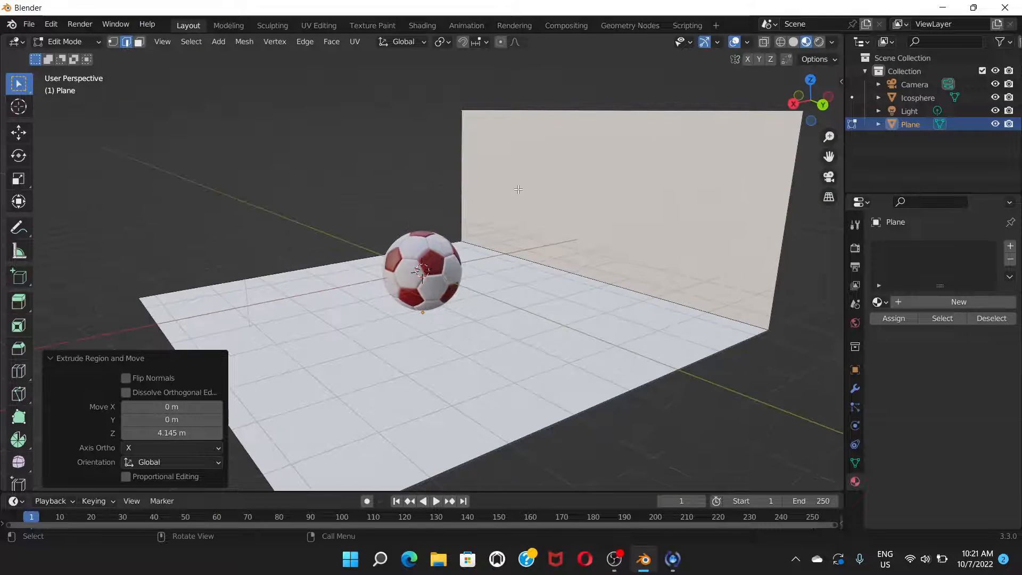
pyautogui.click(139, 43)
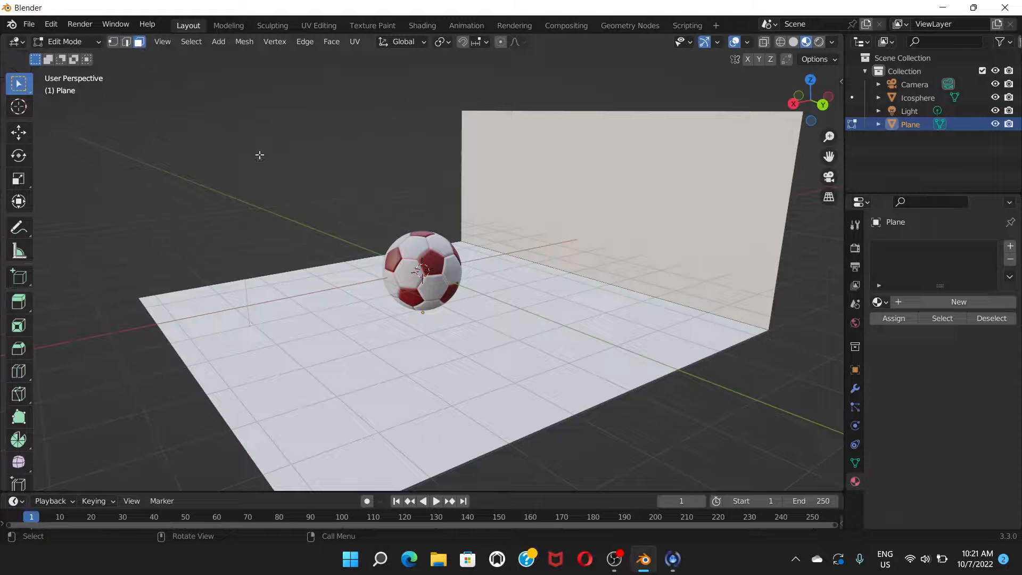
pyautogui.click(711, 173)
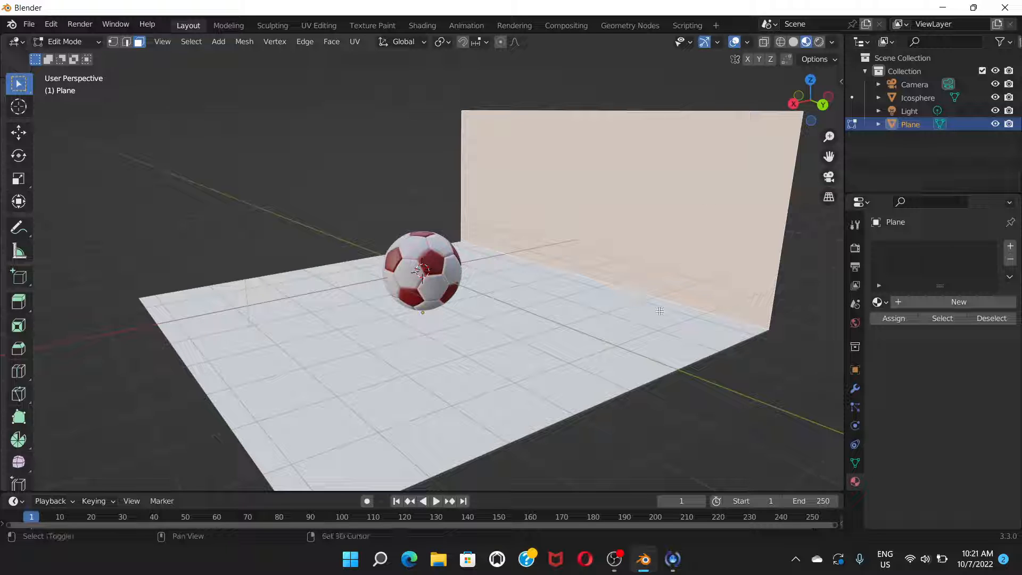
pyautogui.keyDown('shift'); pyautogui.click(667, 352); pyautogui.keyUp('shift')
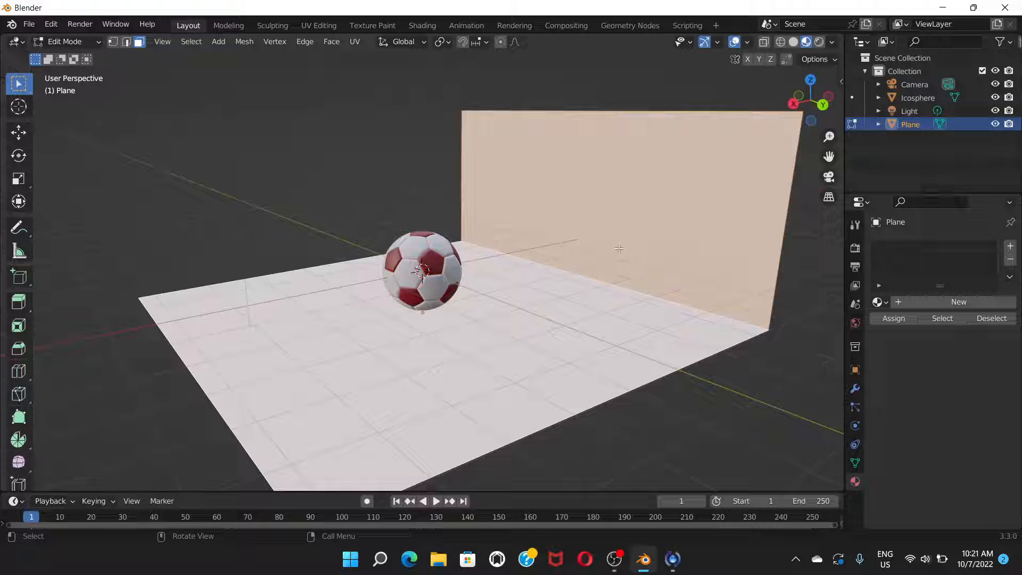
pyautogui.press('ctrl')
pyautogui.hotkey('ctrl', 'b')
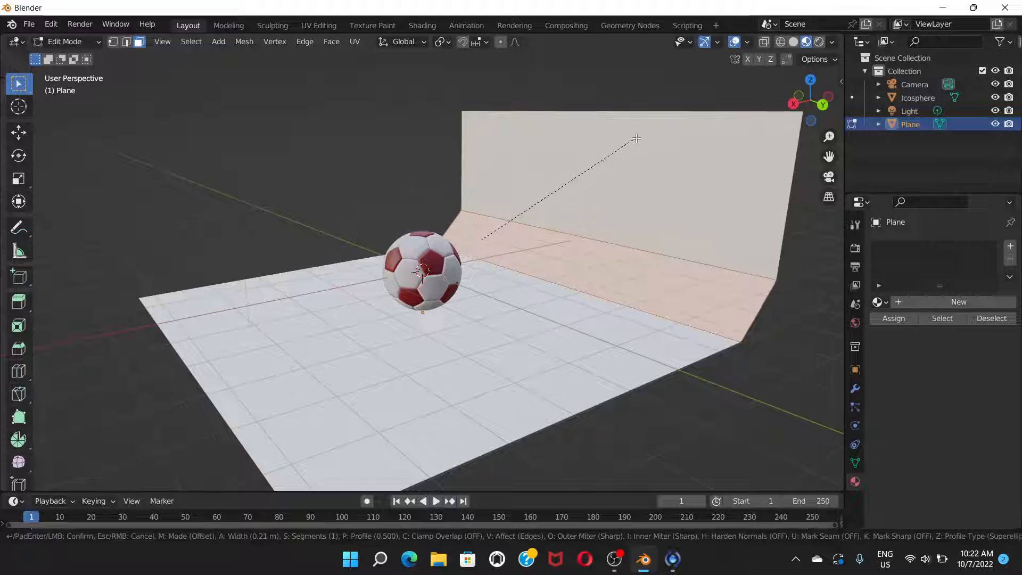
pyautogui.scroll(2, 637, 141)
pyautogui.scroll(-2, 635, 144)
pyautogui.scroll(4, 635, 143)
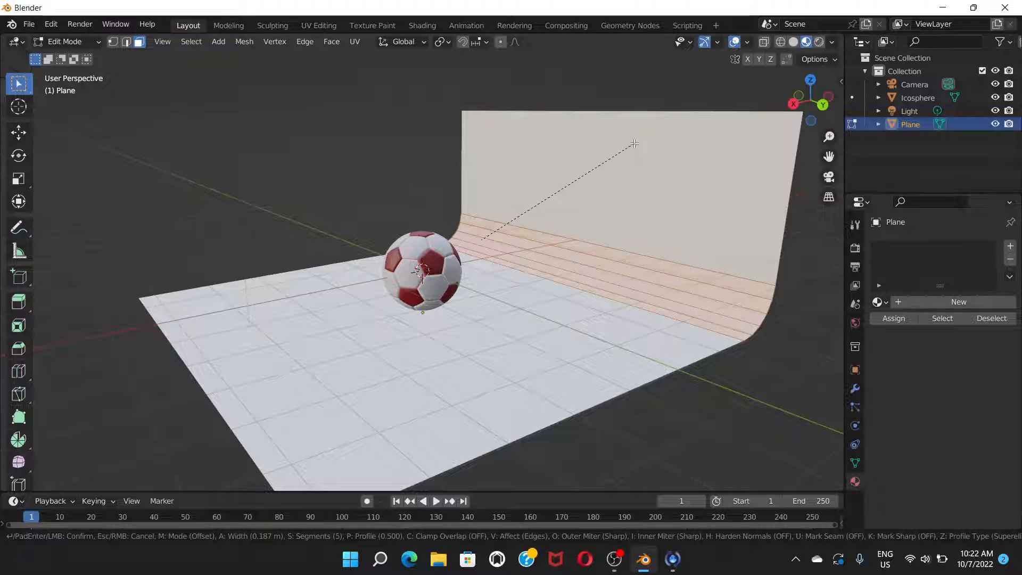
pyautogui.scroll(5, 635, 144)
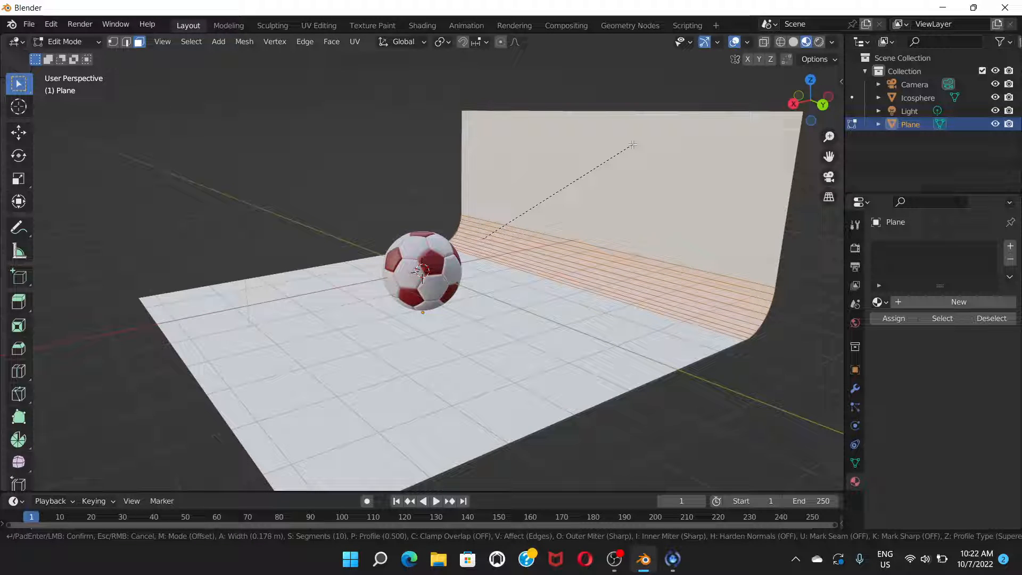
pyautogui.click(633, 145)
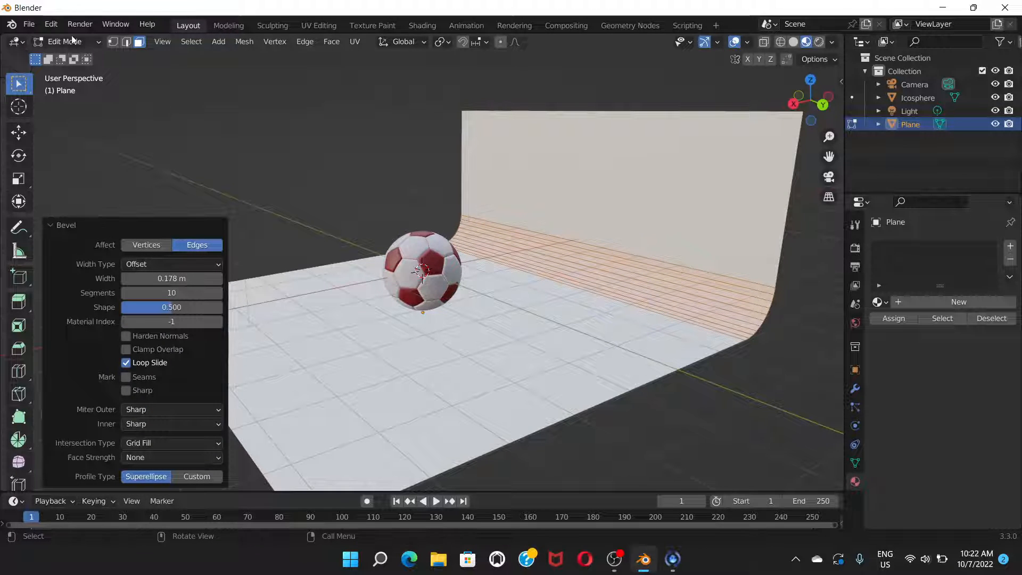
# Return to Object Mode and switch the viewport to Rendered shading.
pyautogui.click(99, 40)
pyautogui.click(85, 57)
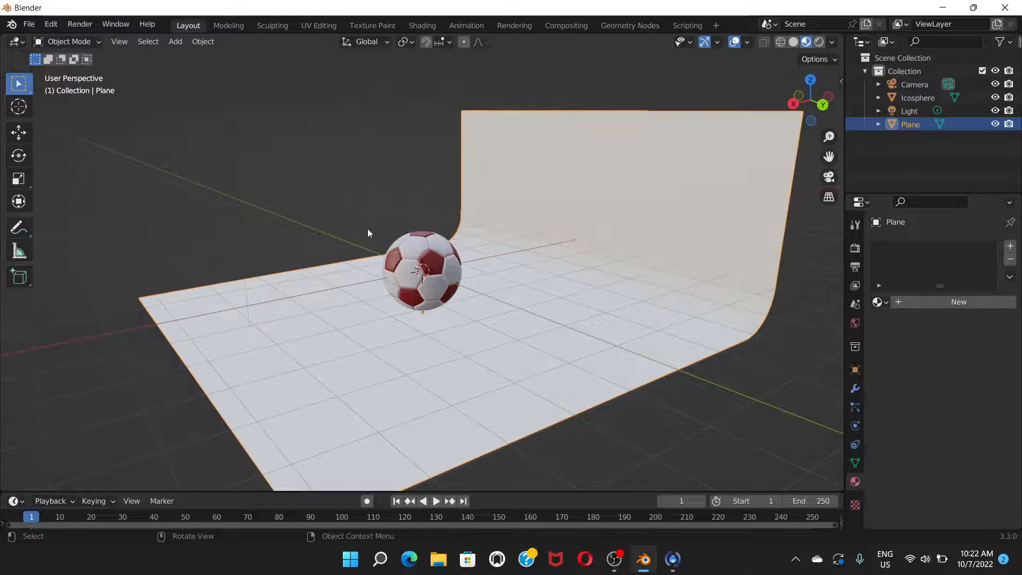
pyautogui.moveTo(439, 253); pyautogui.dragTo(500, 267, button='middle')
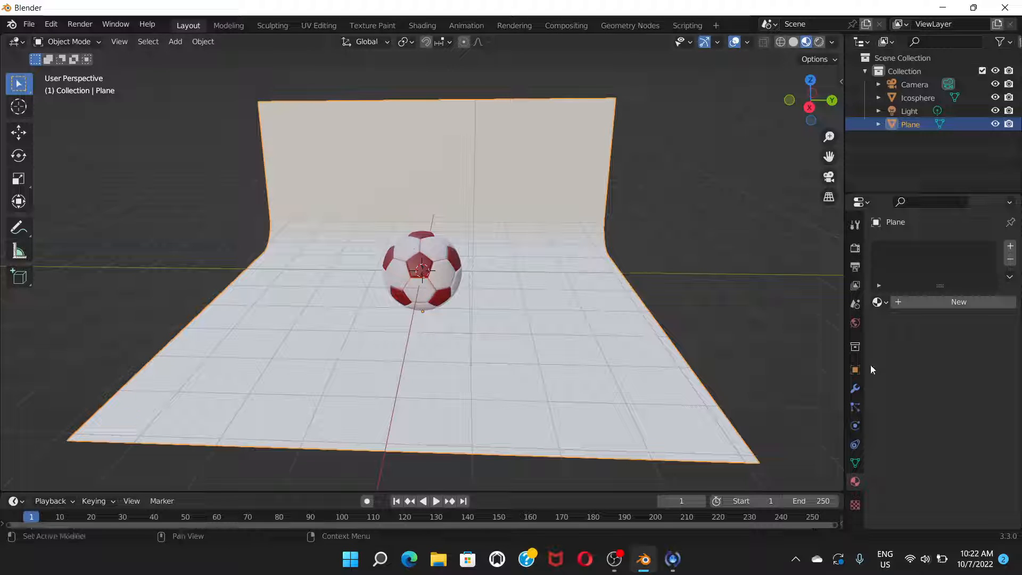
pyautogui.click(819, 42)
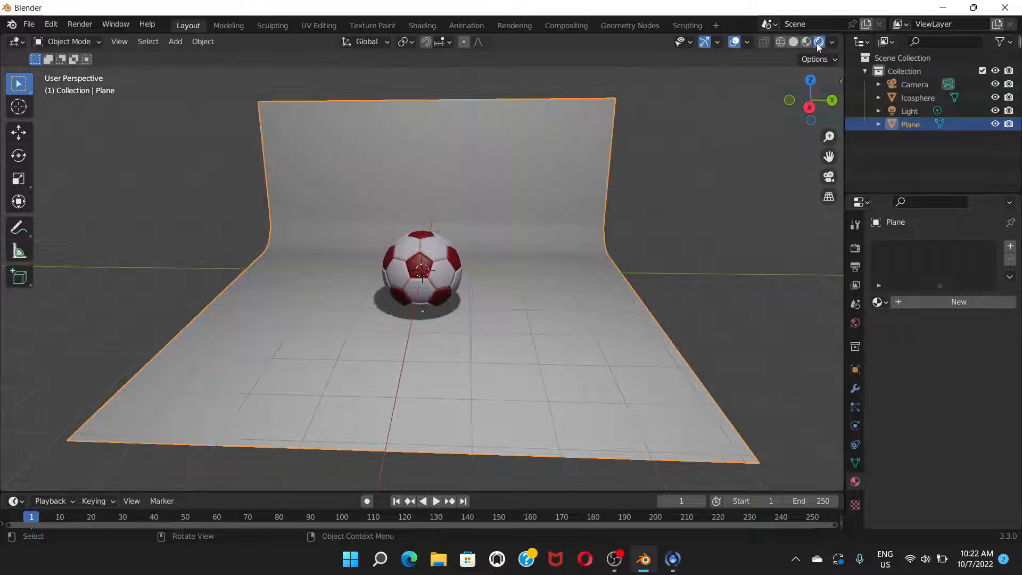
pyautogui.moveTo(482, 317)
pyautogui.mouseDown(button='middle')
pyautogui.moveTo(441, 318)
pyautogui.moveTo(466, 317)
pyautogui.mouseUp(button='middle')
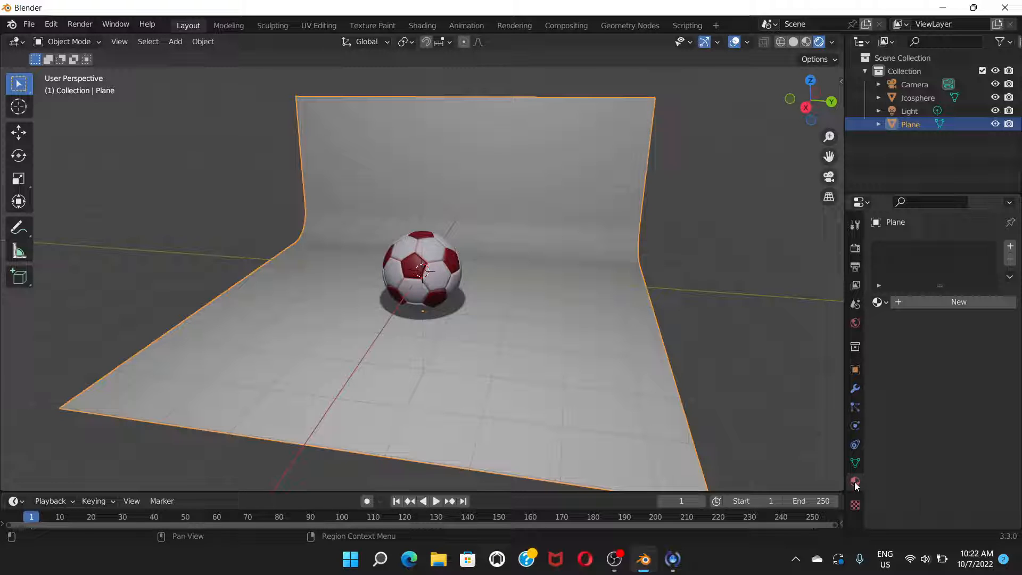
# Create a new material for the backdrop plane and set its base color to light green.
pyautogui.click(945, 302)
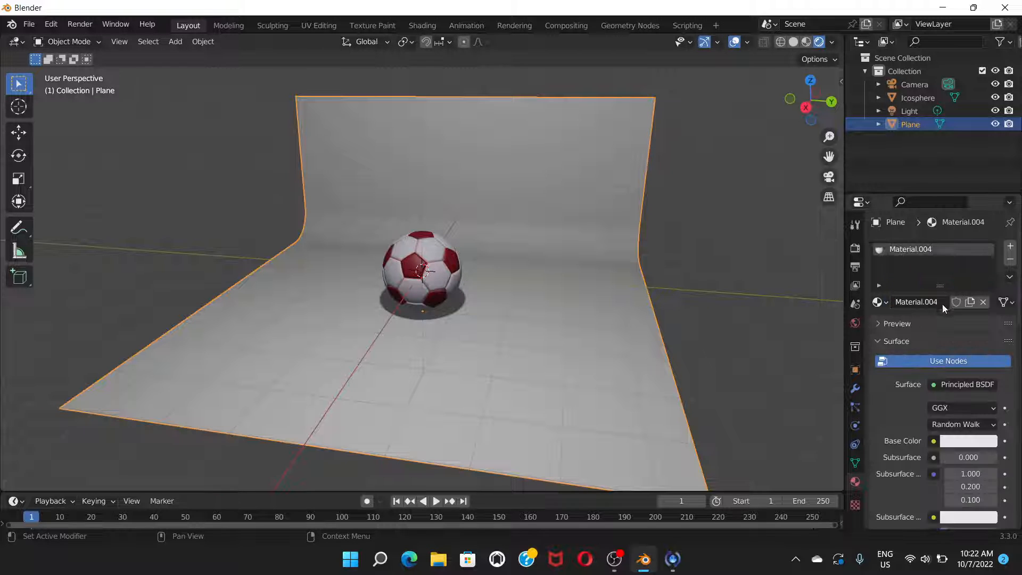
pyautogui.click(957, 441)
pyautogui.moveTo(935, 322); pyautogui.dragTo(896, 299)
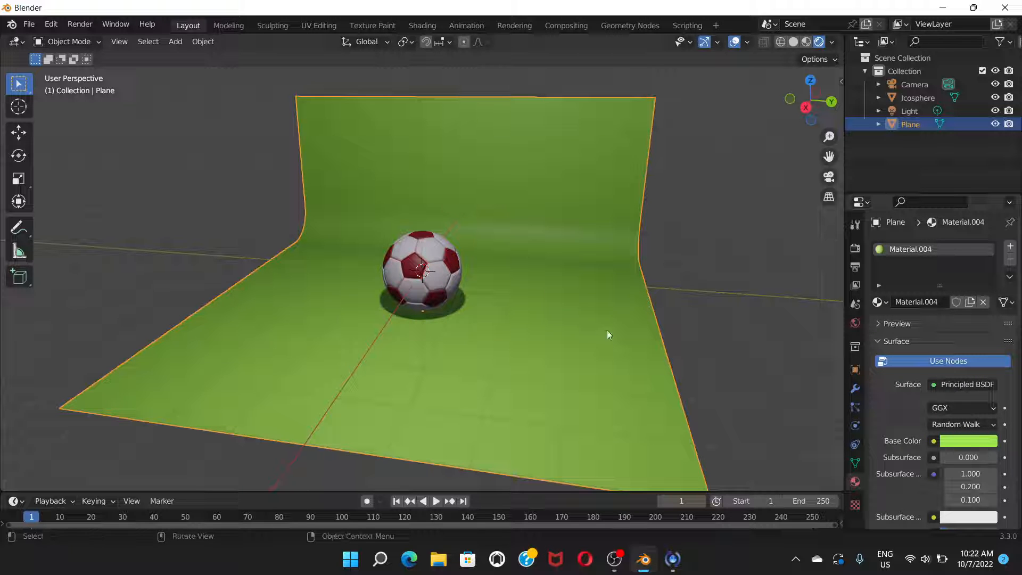
# Render the football scene as a still image from the camera, then close the render window.
pyautogui.moveTo(480, 321); pyautogui.dragTo(504, 323, button='middle')
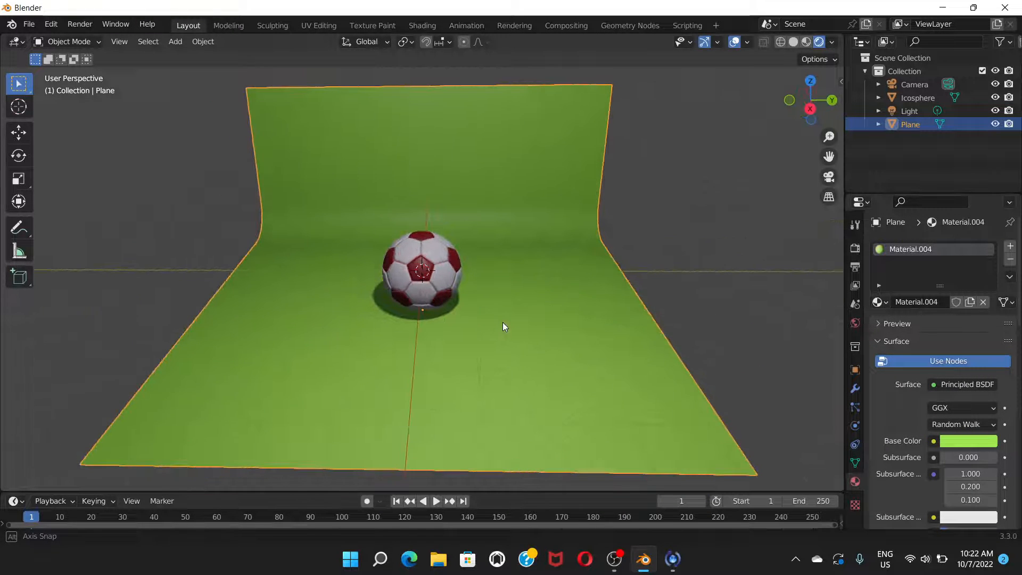
pyautogui.click(79, 25)
pyautogui.click(106, 40)
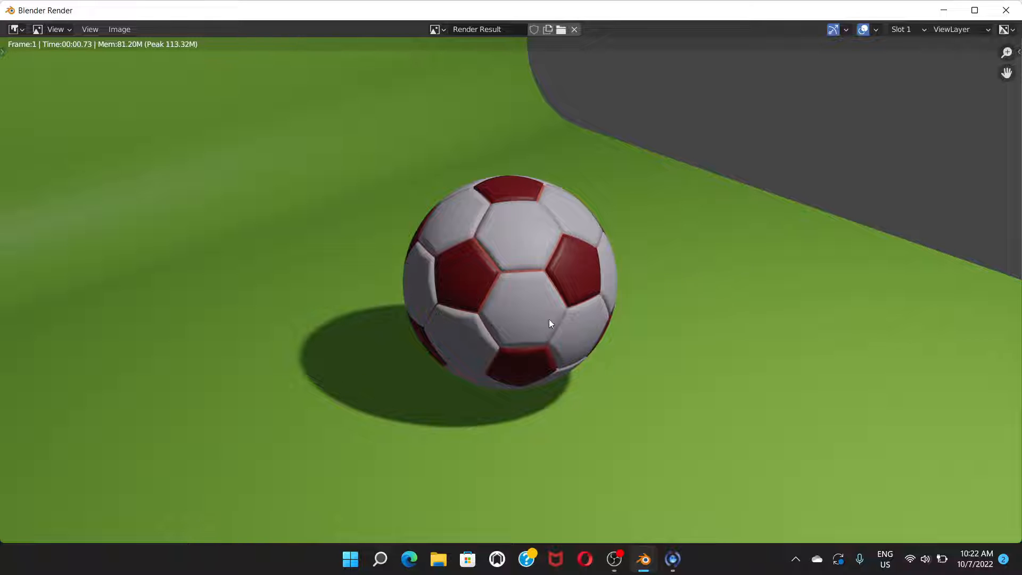
pyautogui.click(1007, 9)
# Examine the football on its green backdrop from several sides and distances, including the camera's placement.
pyautogui.moveTo(646, 263); pyautogui.dragTo(583, 242, button='middle')
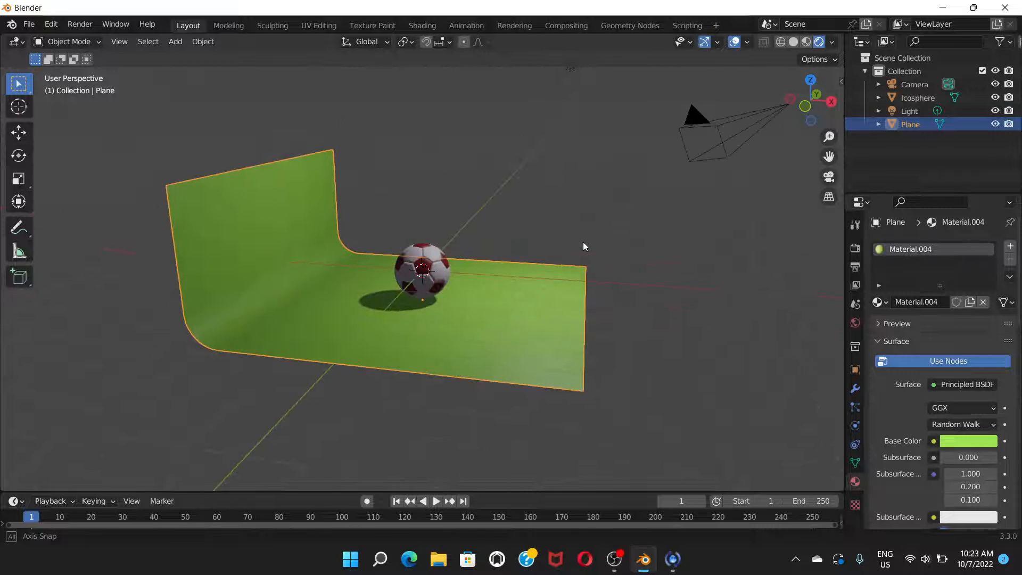
pyautogui.scroll(-8, 592, 239)
pyautogui.scroll(7, 493, 237)
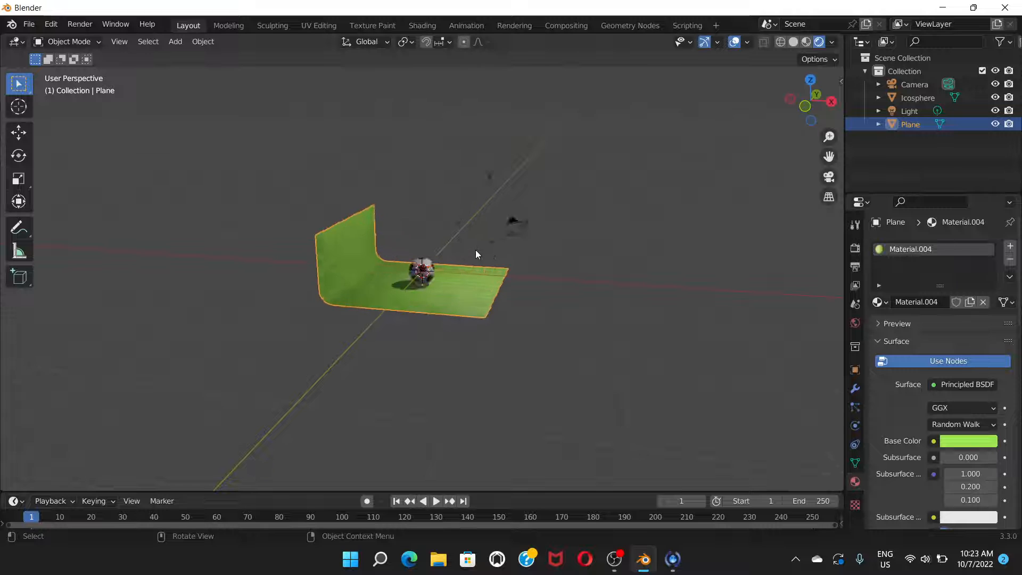
pyautogui.moveTo(478, 245); pyautogui.dragTo(447, 280, button='middle')
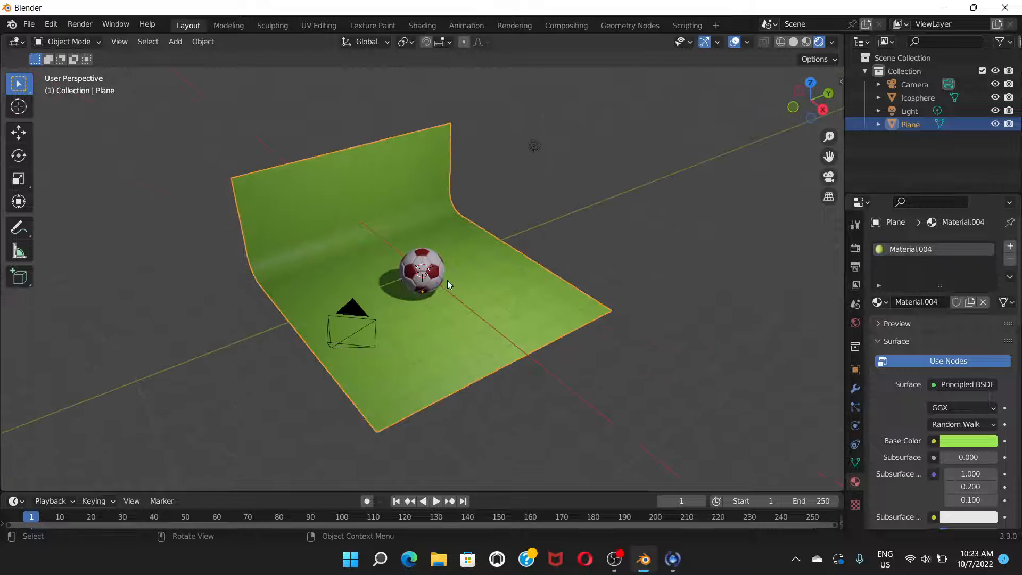
pyautogui.scroll(5, 446, 282)
pyautogui.scroll(-3, 531, 292)
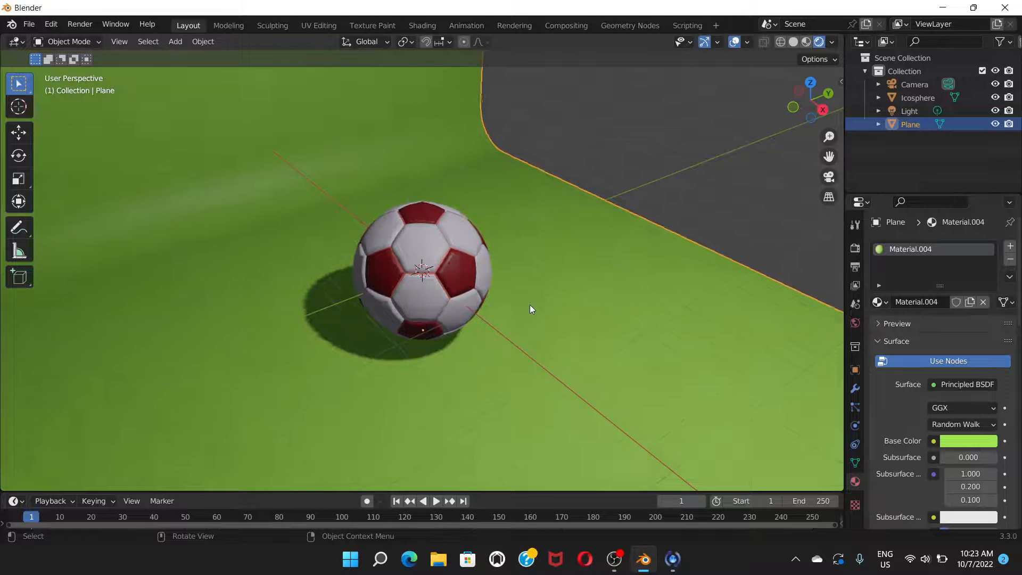
pyautogui.scroll(-3, 530, 305)
pyautogui.moveTo(582, 338); pyautogui.dragTo(490, 336, button='middle')
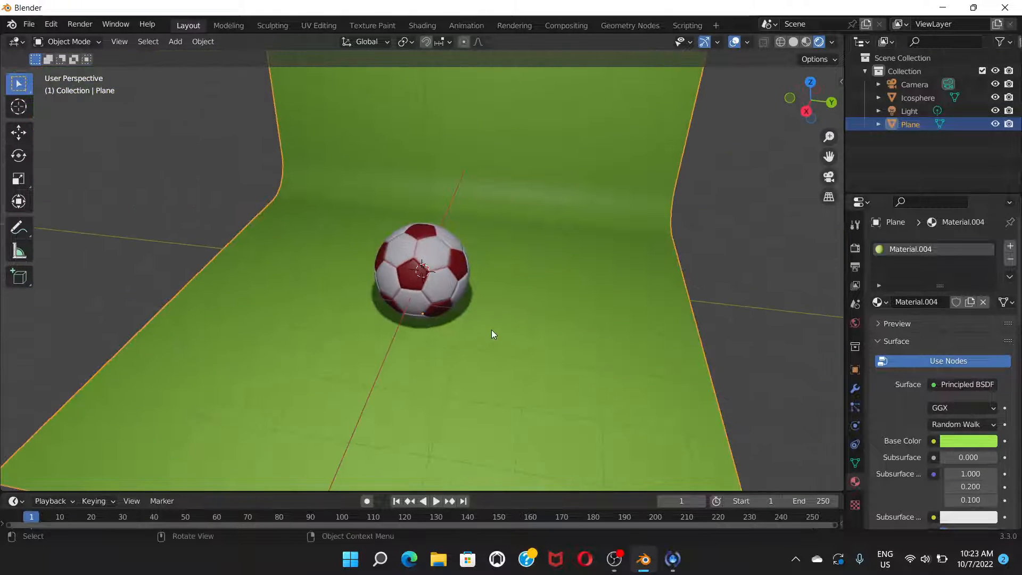
# Align the camera to a centered front view of the football on the green backdrop, seen slightly from above.
pyautogui.moveTo(436, 286); pyautogui.dragTo(500, 290, button='middle')
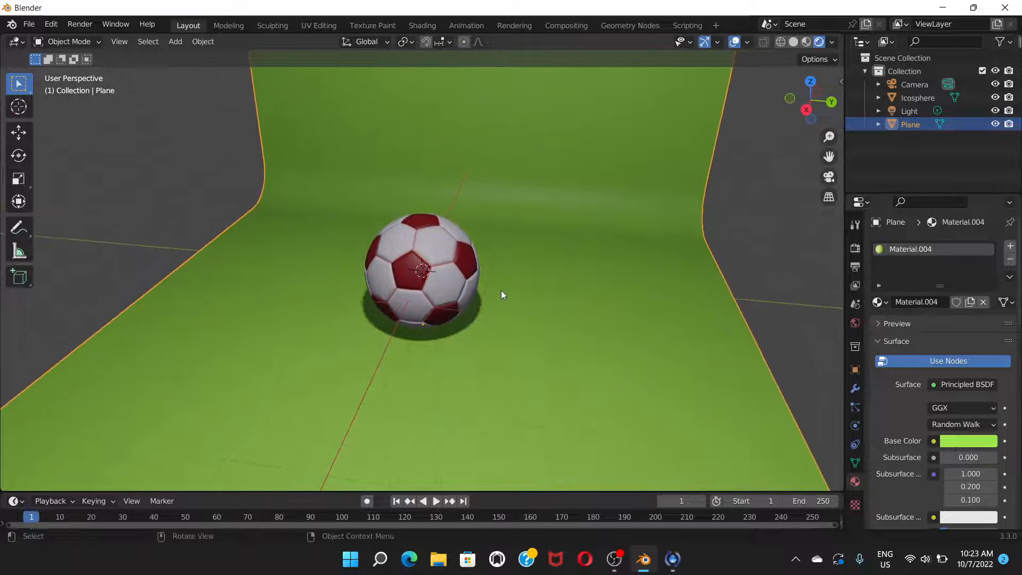
pyautogui.scroll(2, 426, 283)
pyautogui.moveTo(426, 283); pyautogui.dragTo(432, 283, button='middle')
pyautogui.scroll(-3, 440, 280)
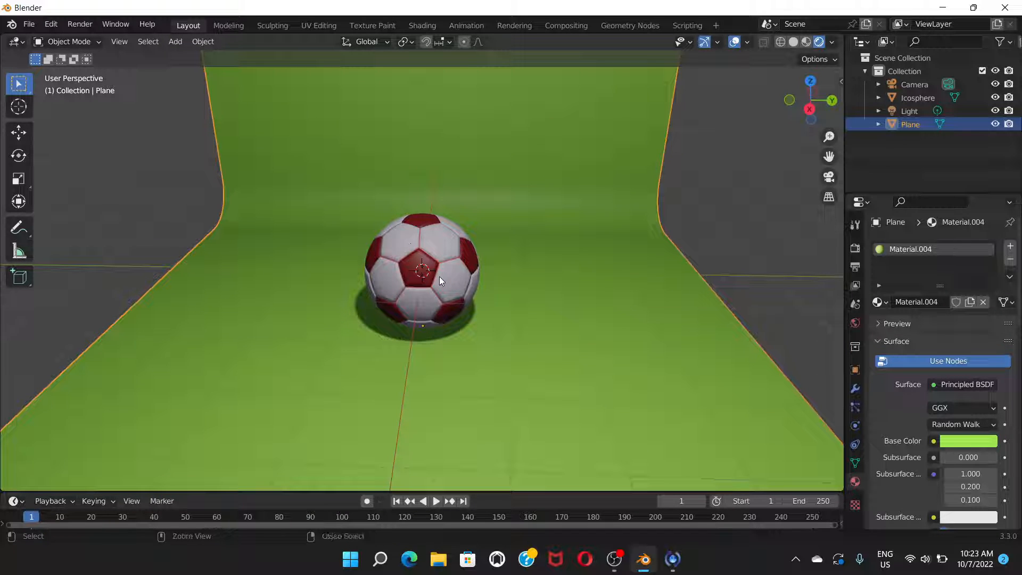
pyautogui.press('ctrl+alt+KP_0')
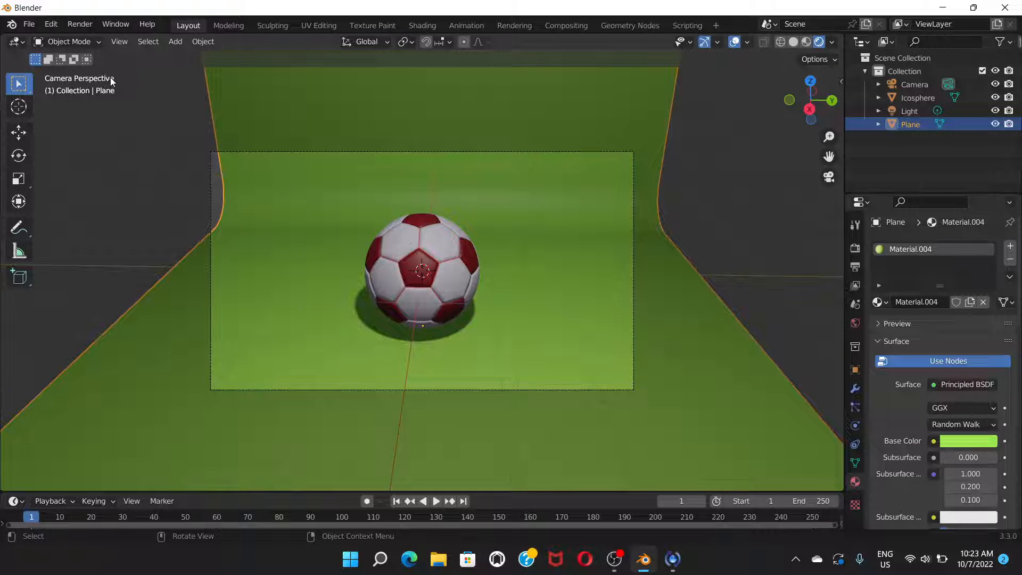
# Render a still image of the football from the repositioned camera, then close the render window.
pyautogui.click(78, 24)
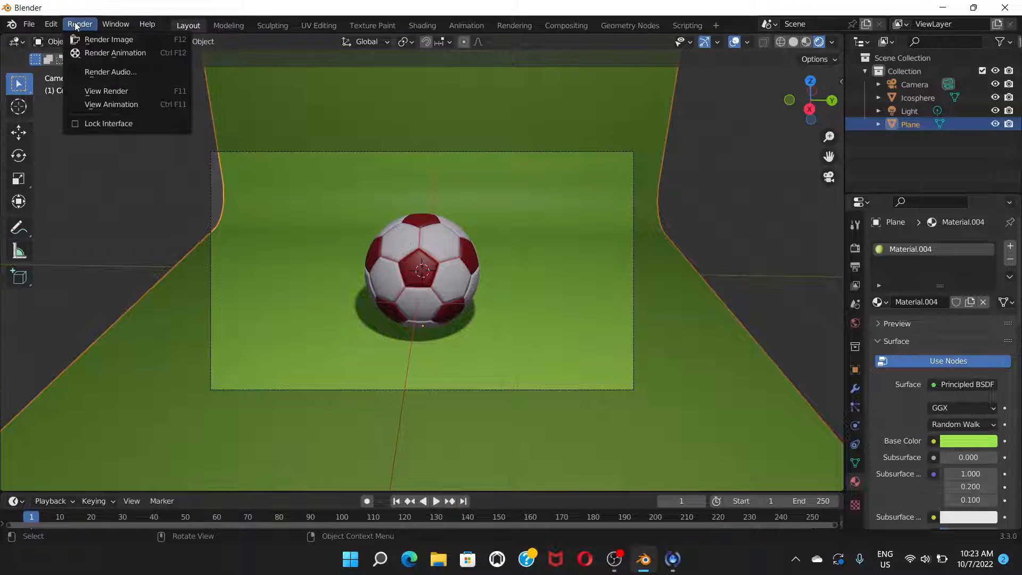
pyautogui.click(96, 41)
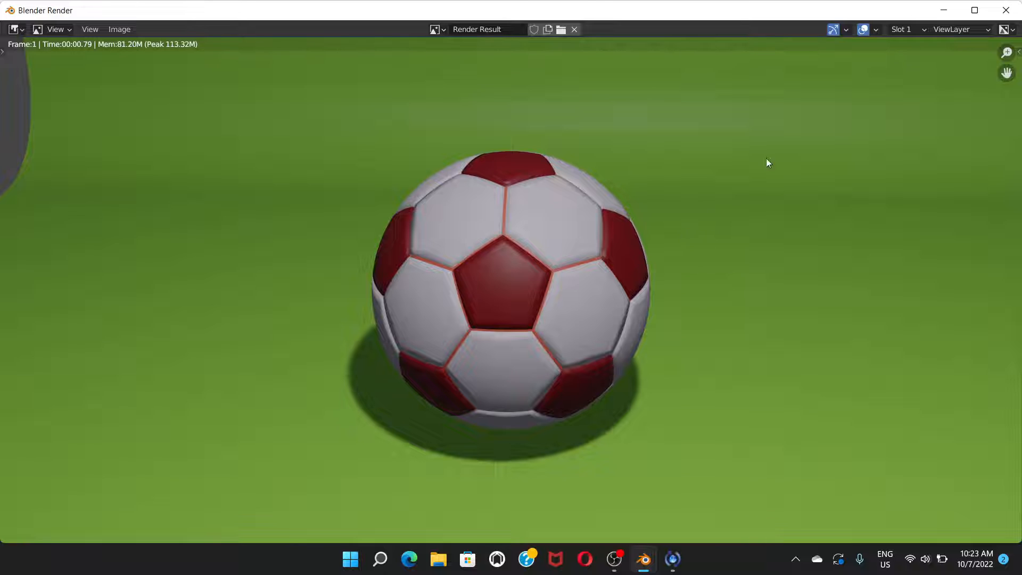
pyautogui.click(1008, 11)
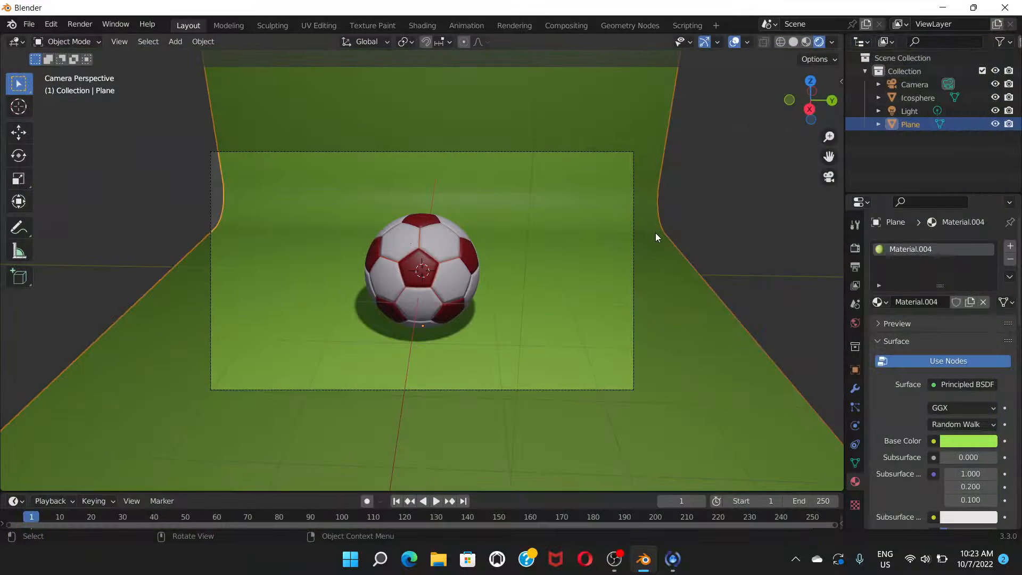